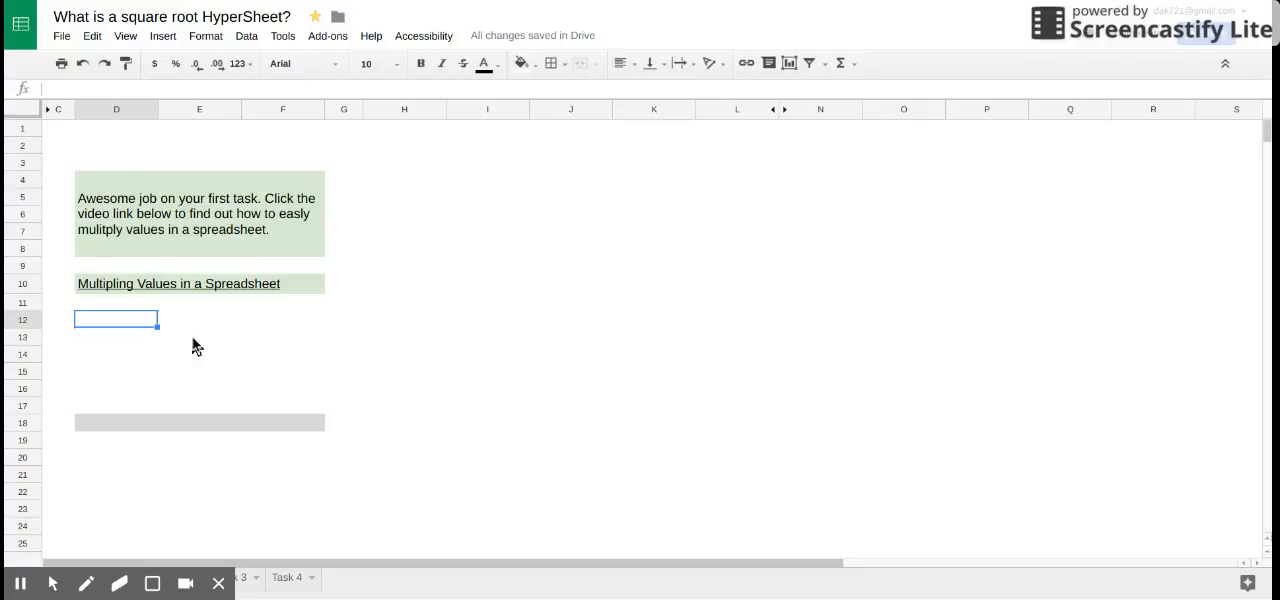
- Select columns D, E and F one after another, followed by rows 12 and 13
left_click(117, 112)
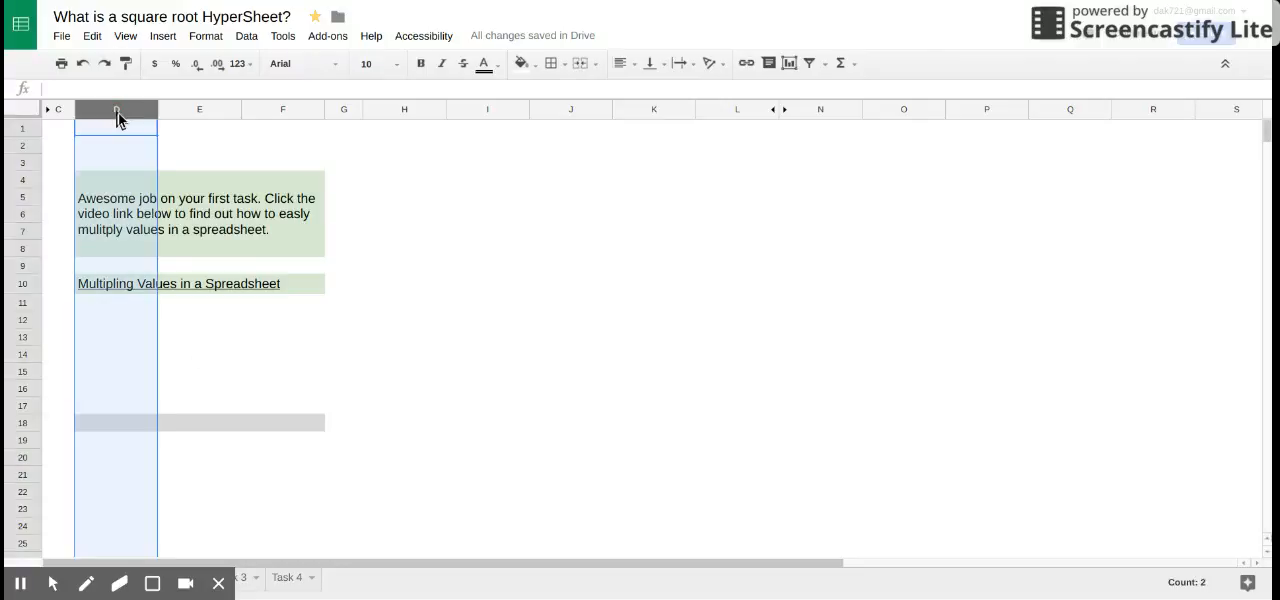
left_click(215, 112)
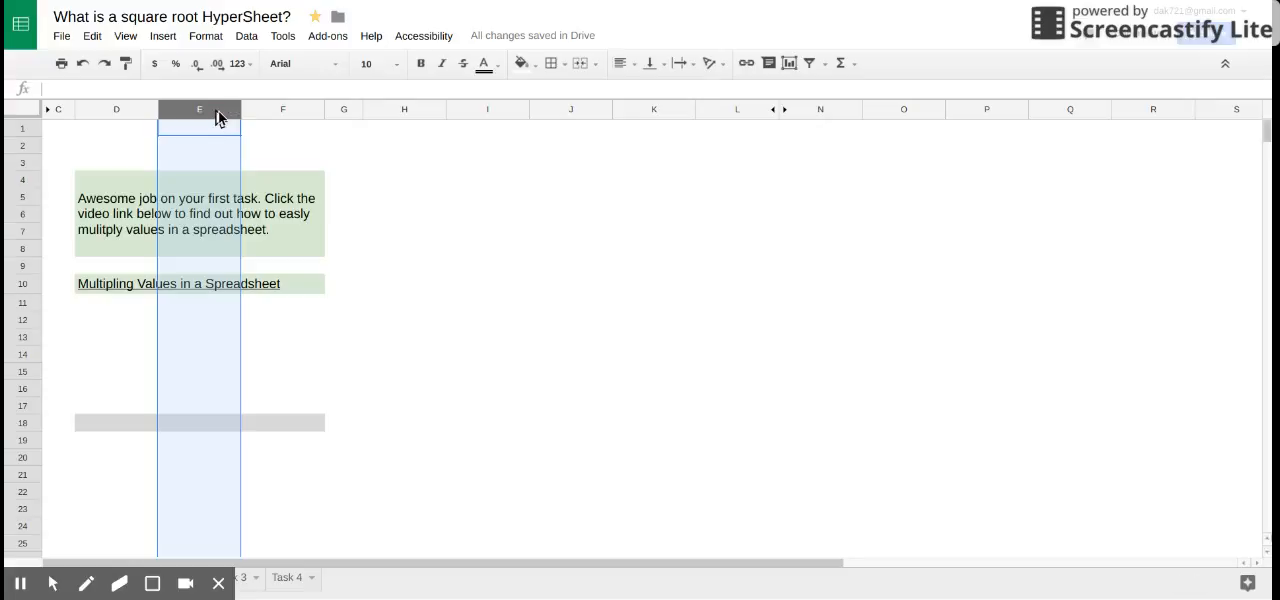
left_click(276, 119)
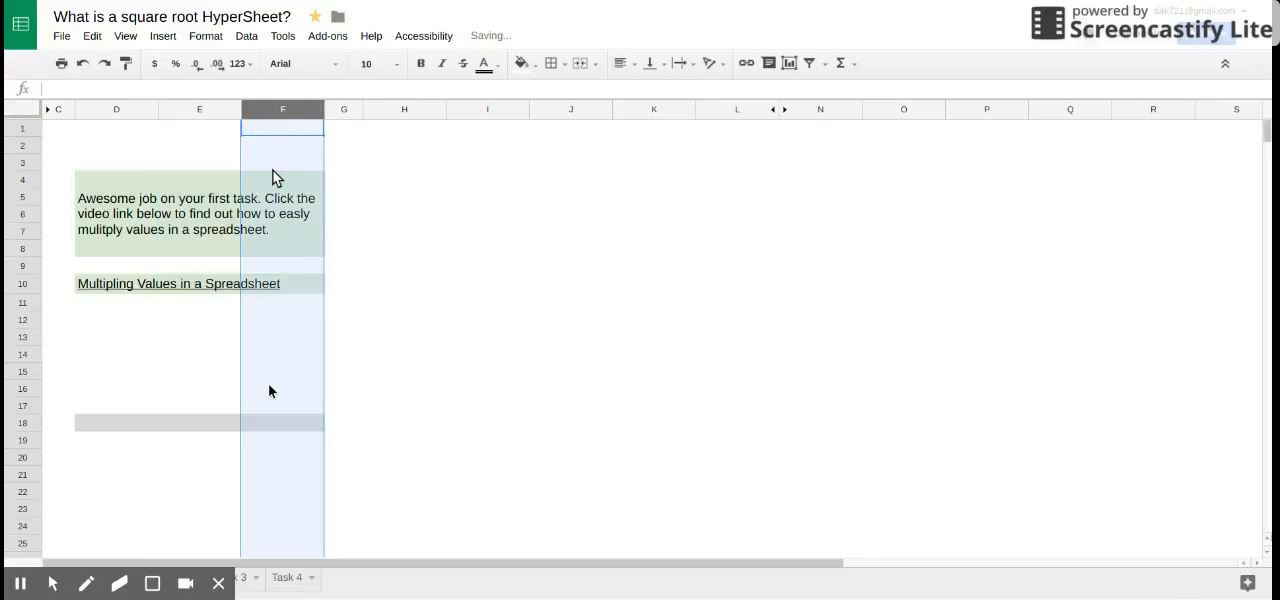
left_click(24, 321)
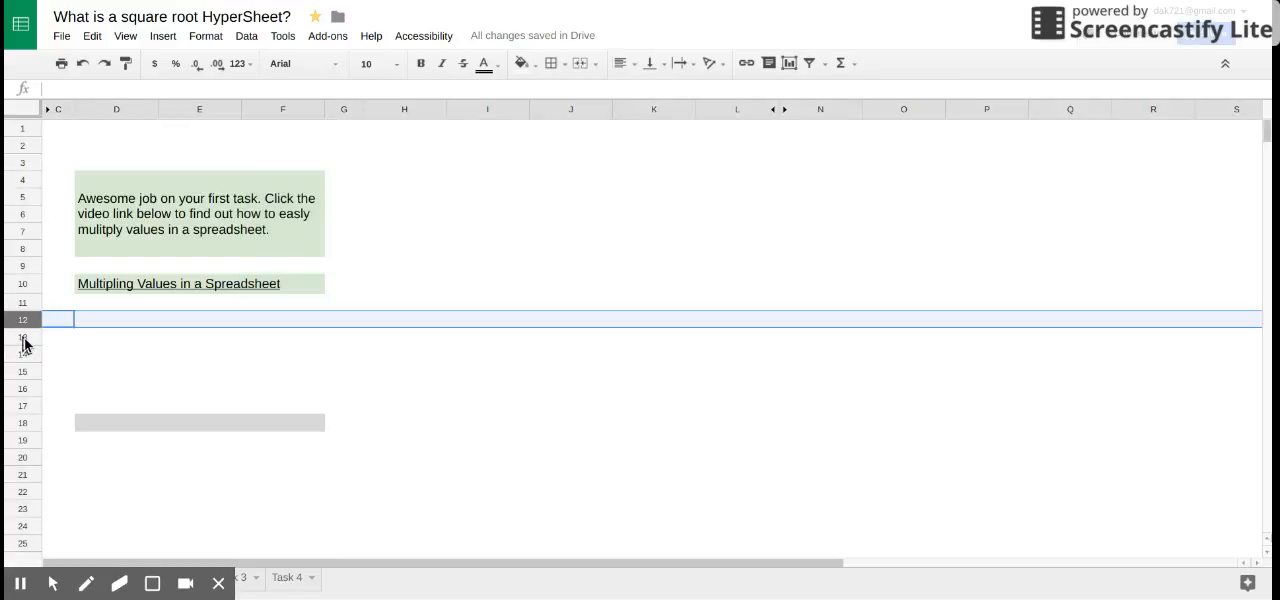
left_click(23, 339)
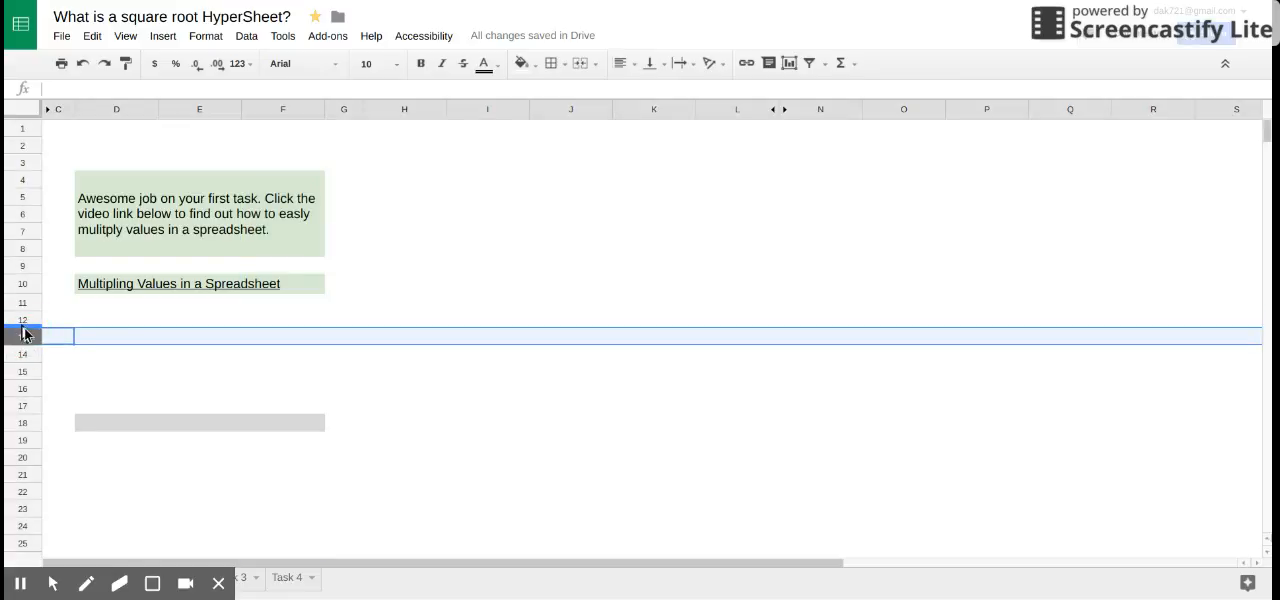
- Enter the formula =2*3 in cell D12 and reselect the cell to view its formula
left_click(111, 322)
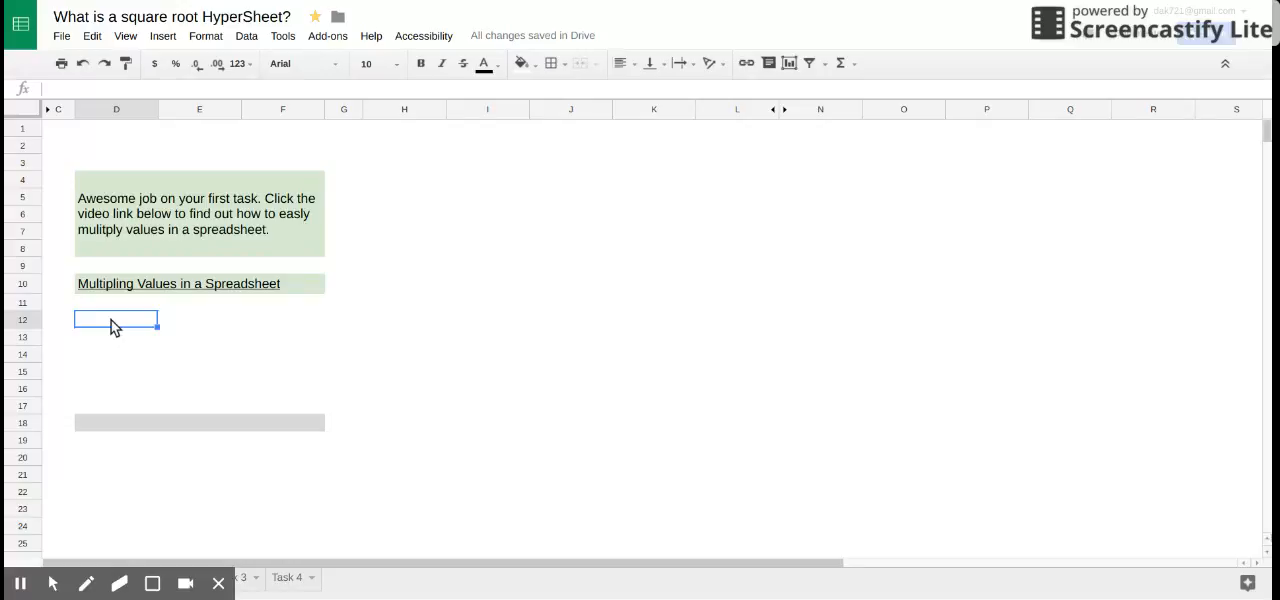
type("=")
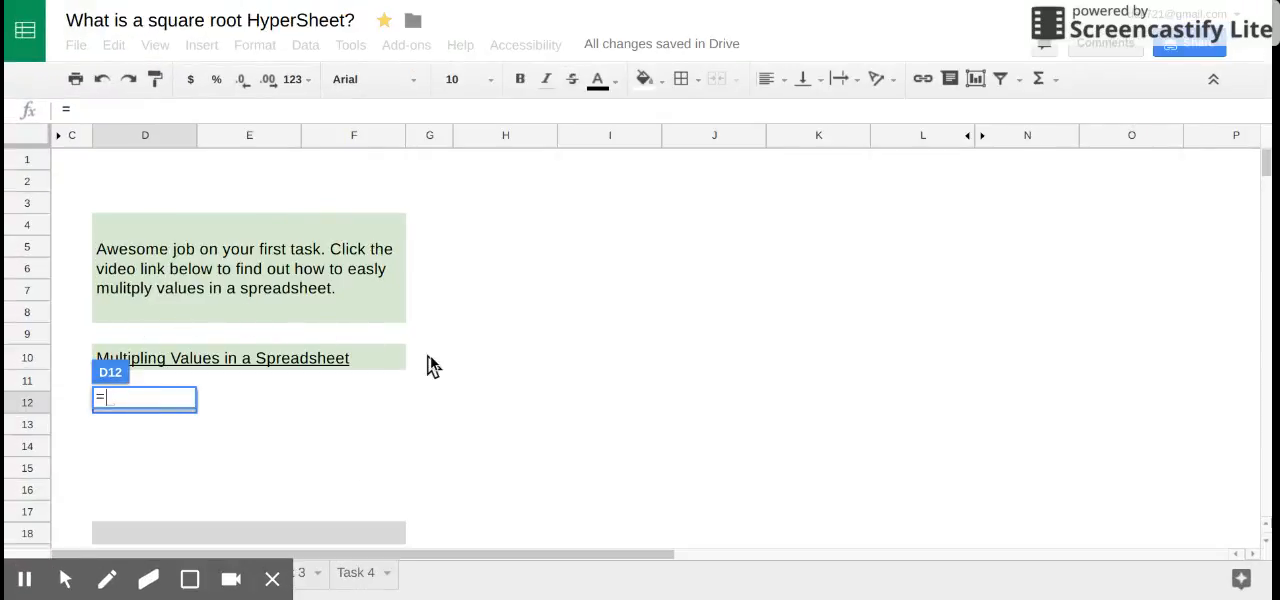
type("2")
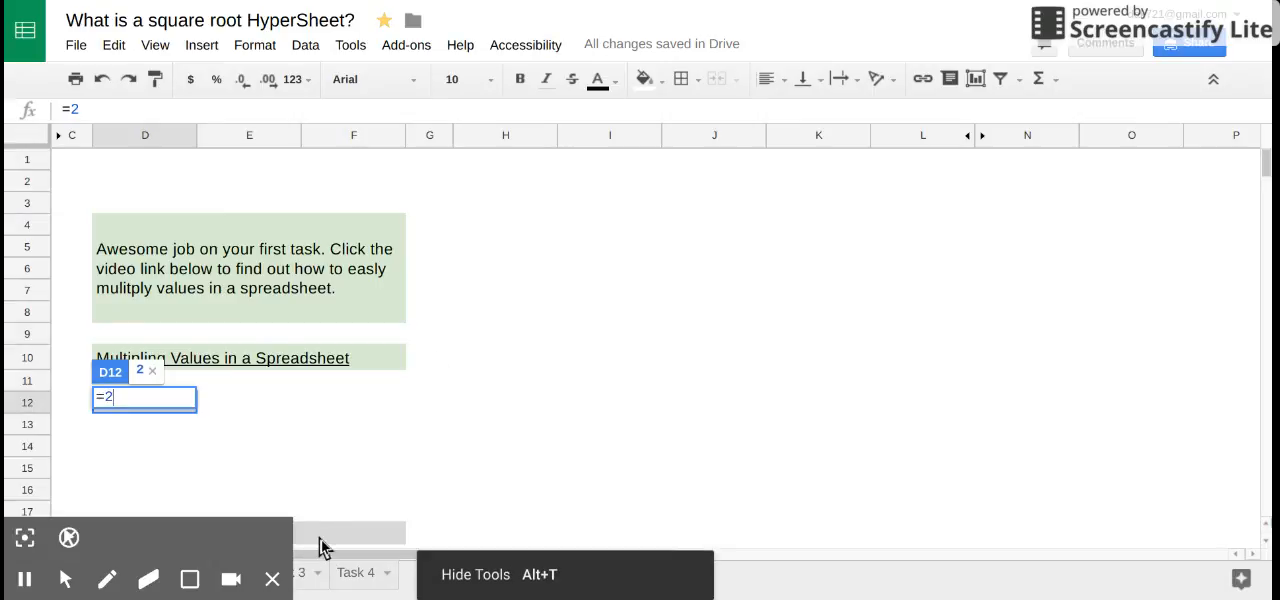
left_click(272, 579)
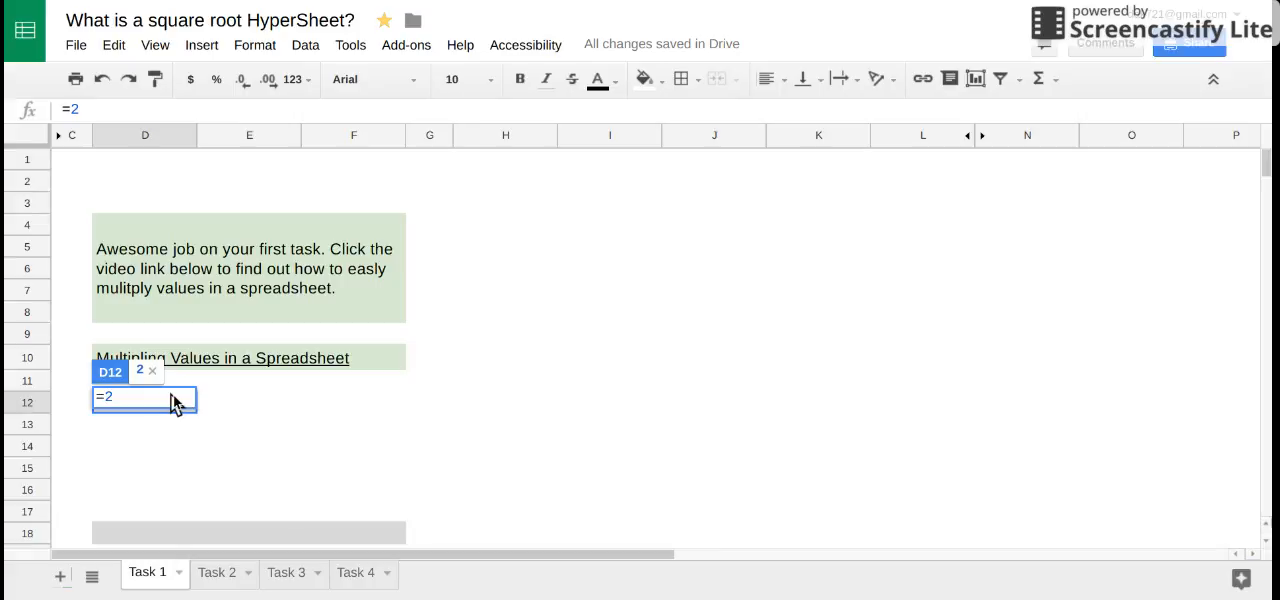
type("*3")
key("Return")
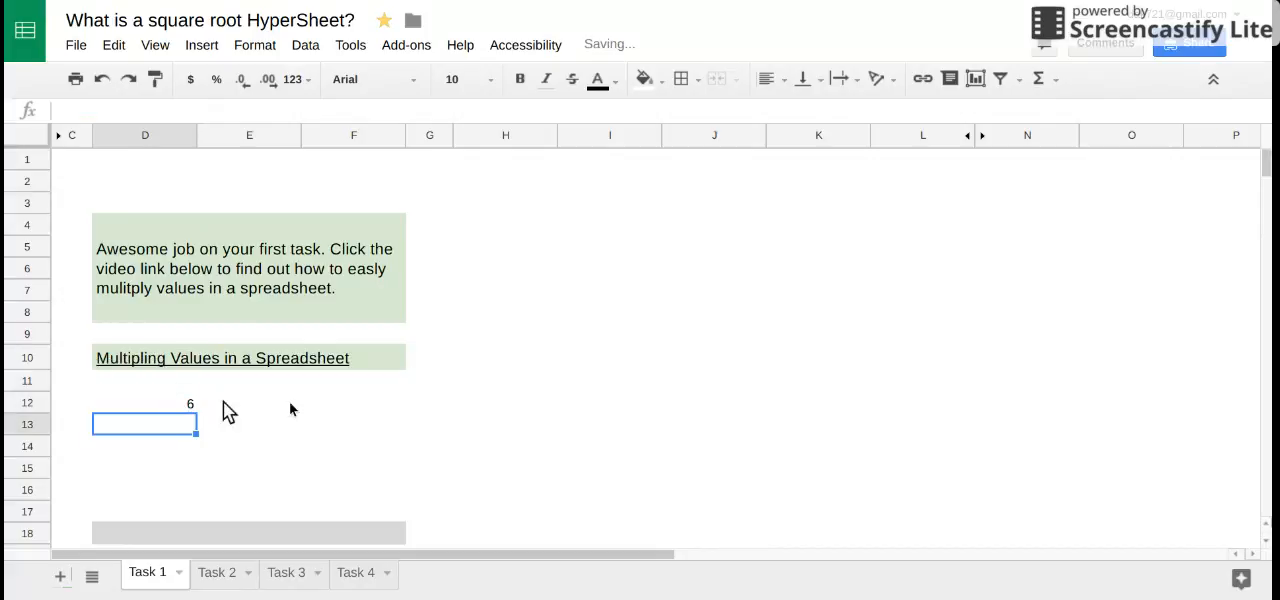
left_click(181, 412)
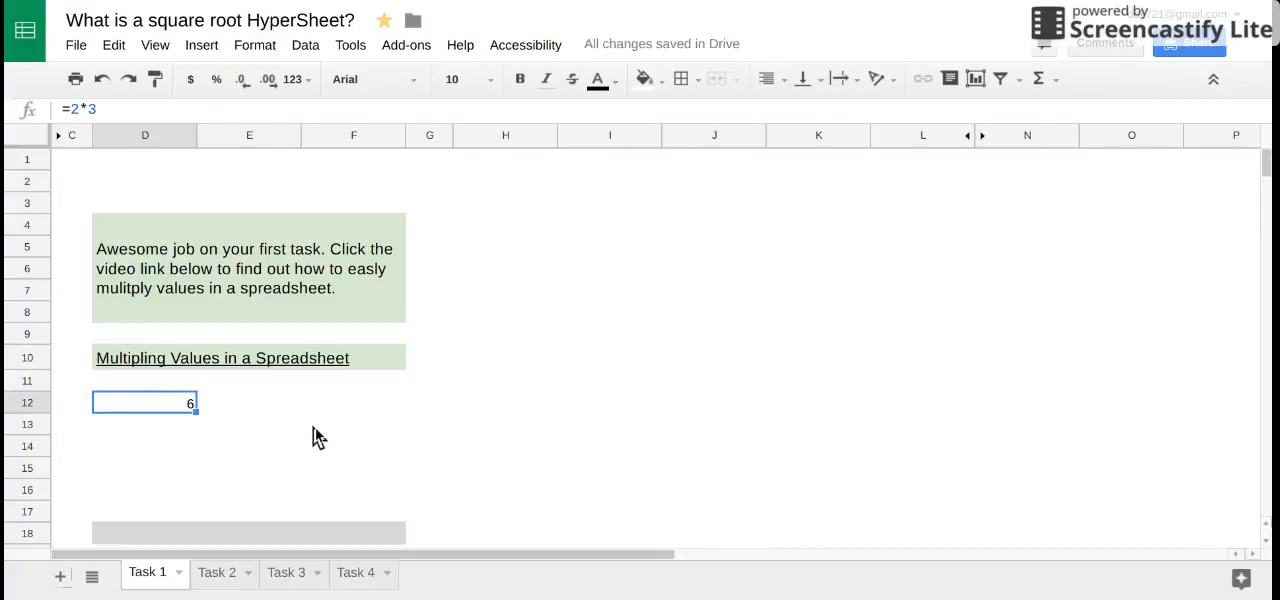
- Enter 2 in cell D13 and 3 in cell E13
left_click(166, 429)
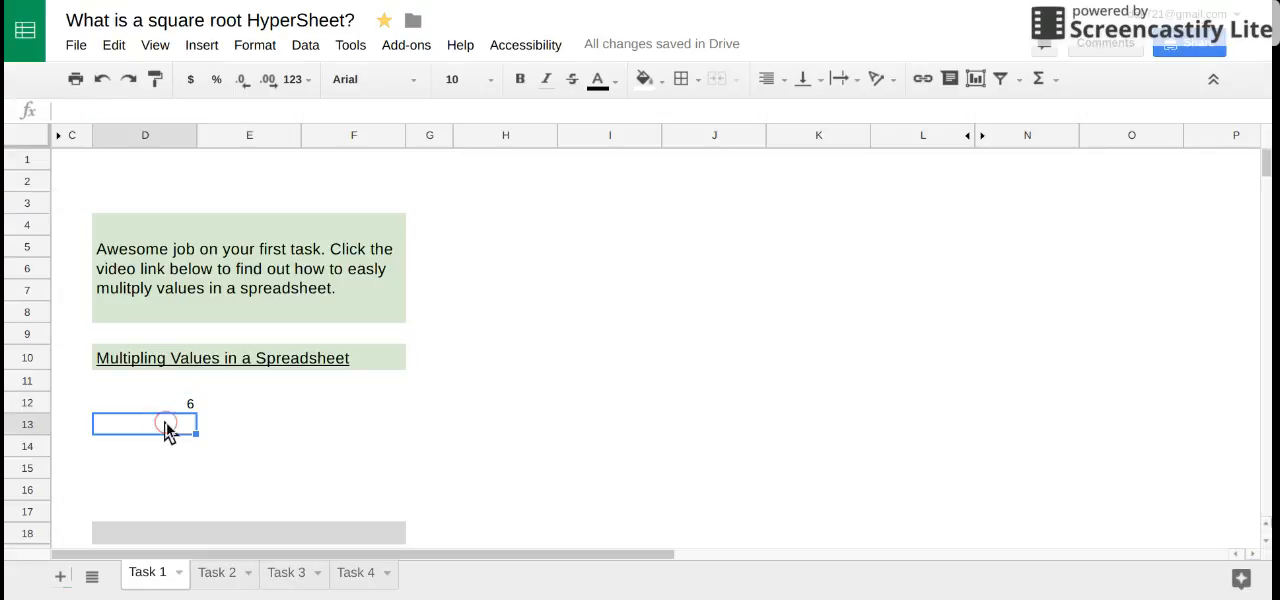
type("2")
key("Tab")
type("3")
key("Tab")
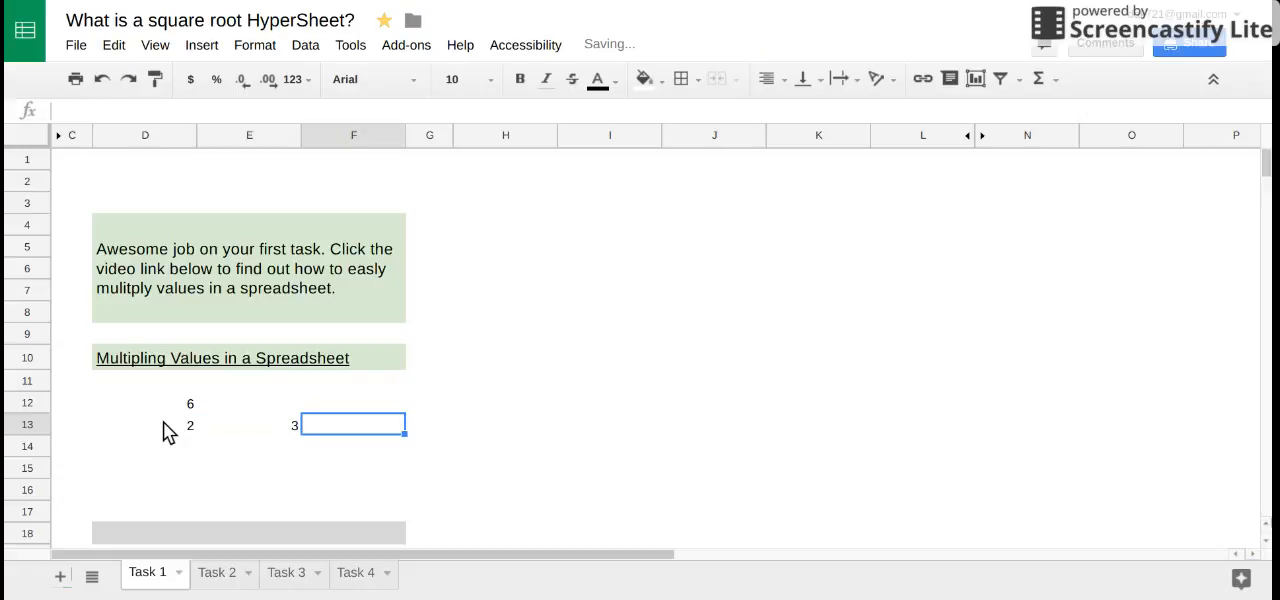
key("Left")
key("Left")
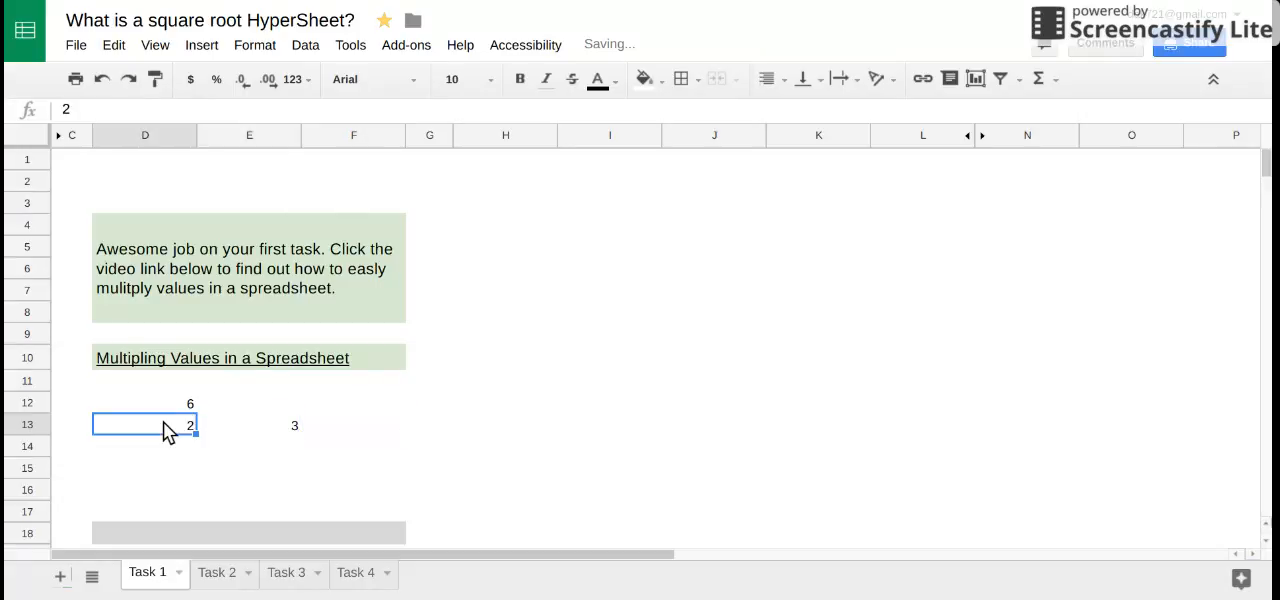
left_click(281, 432)
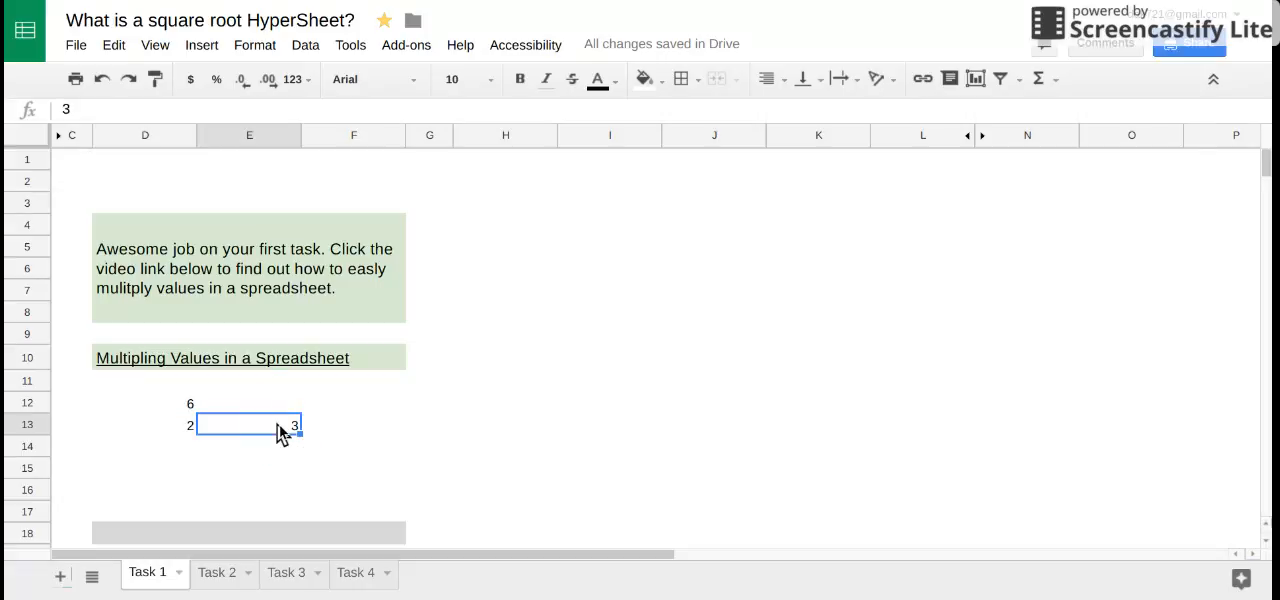
- Multiply the two row 13 values in cell F13 with the cell-reference formula =D13*E13
left_click(338, 434)
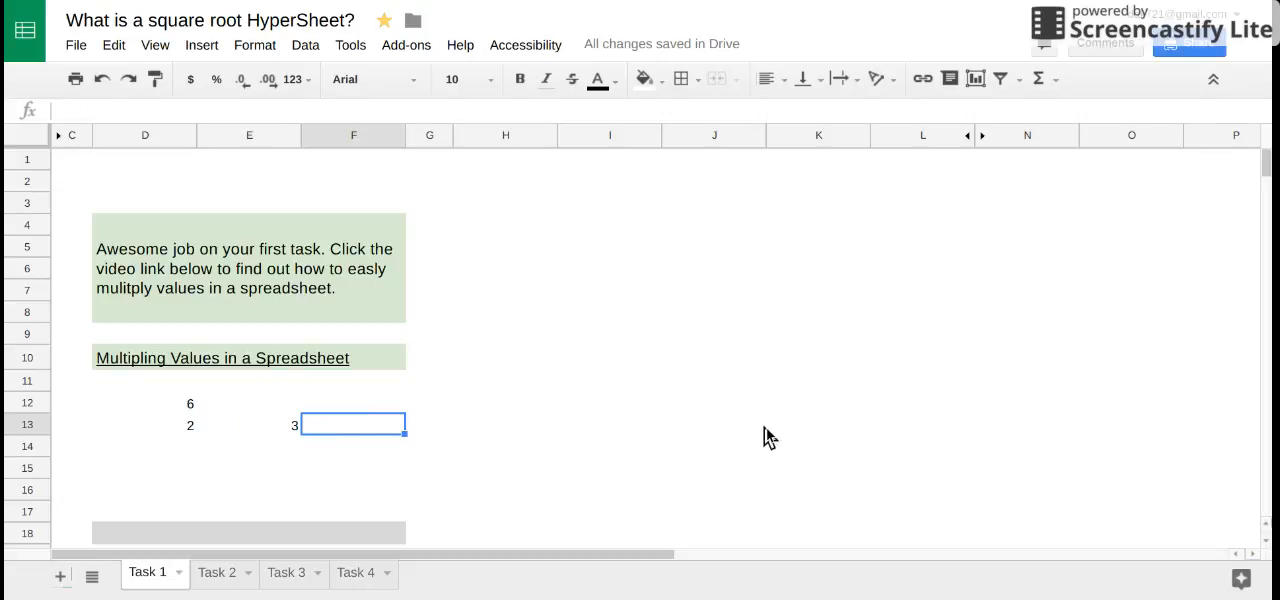
type("=")
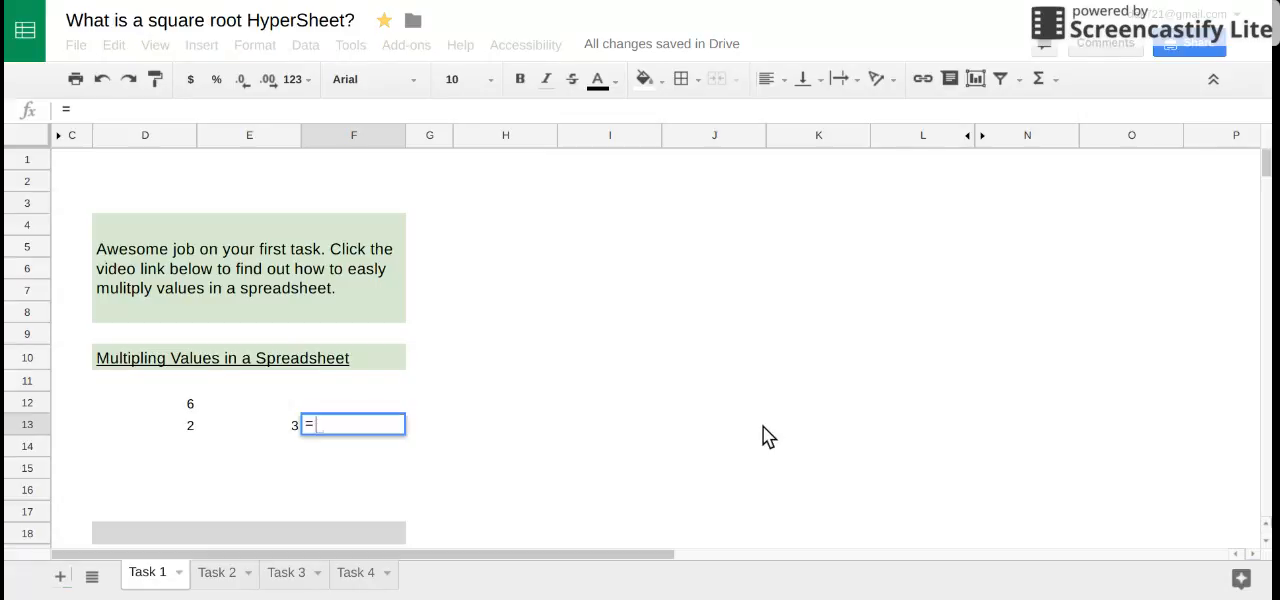
left_click(190, 430)
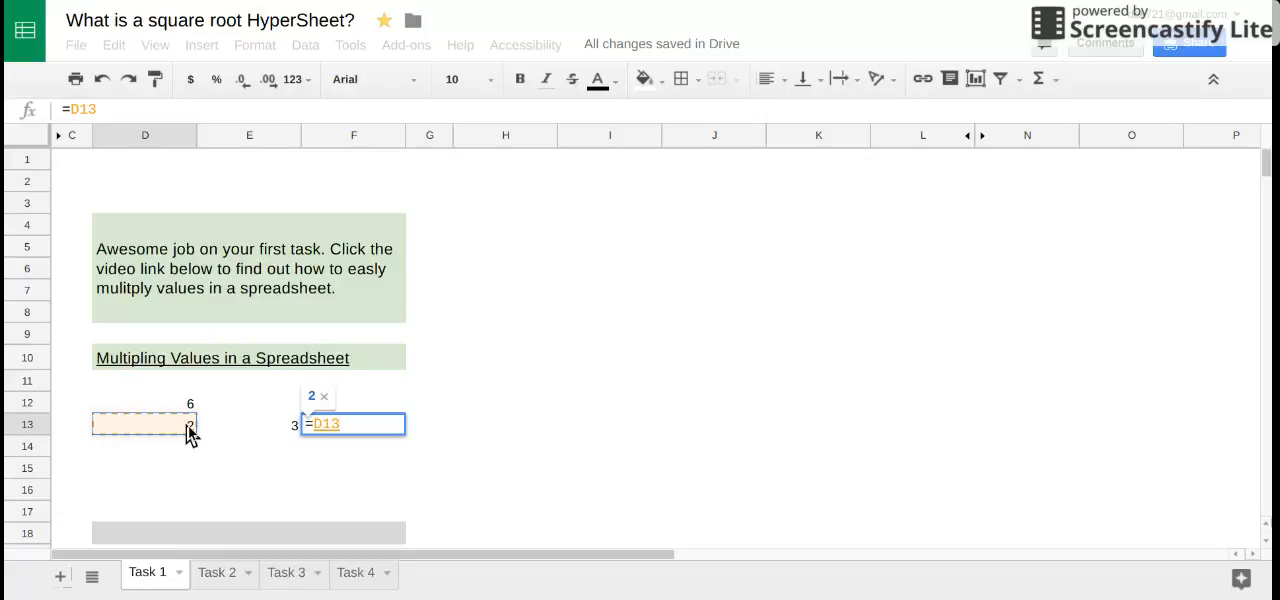
type("*")
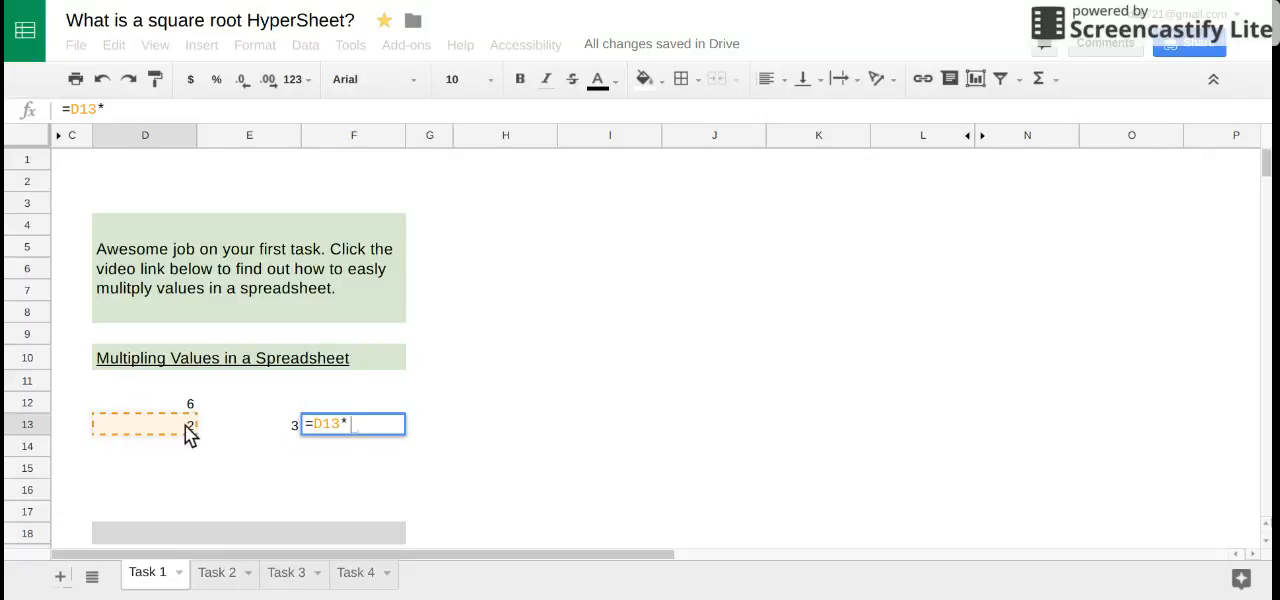
left_click(272, 430)
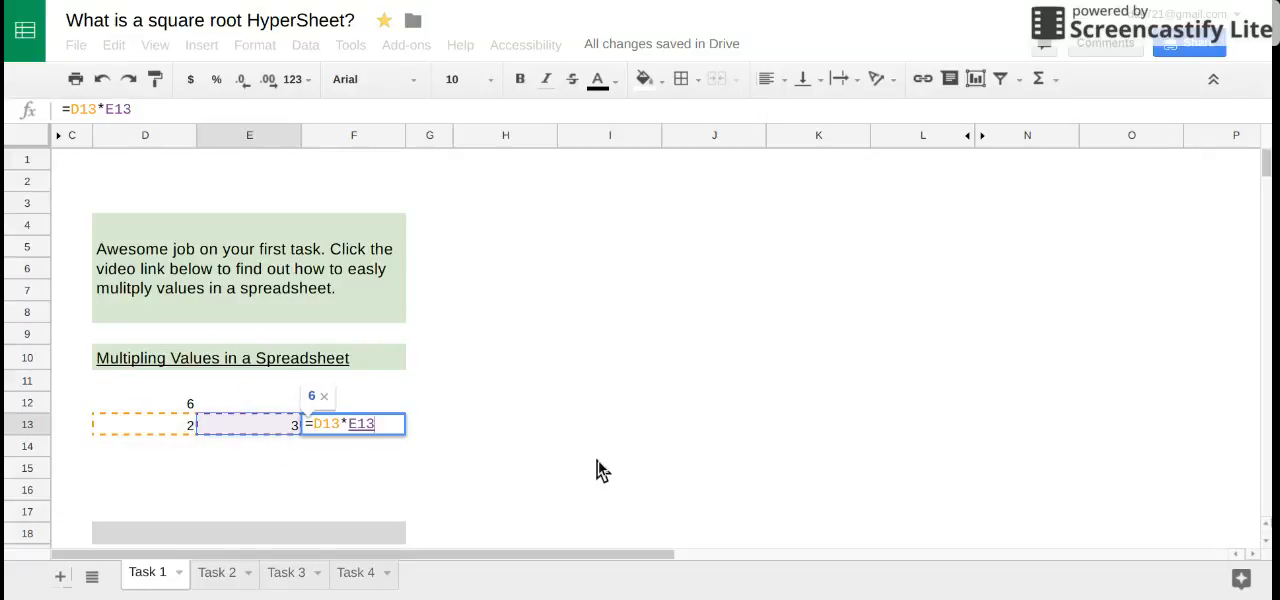
key("Return")
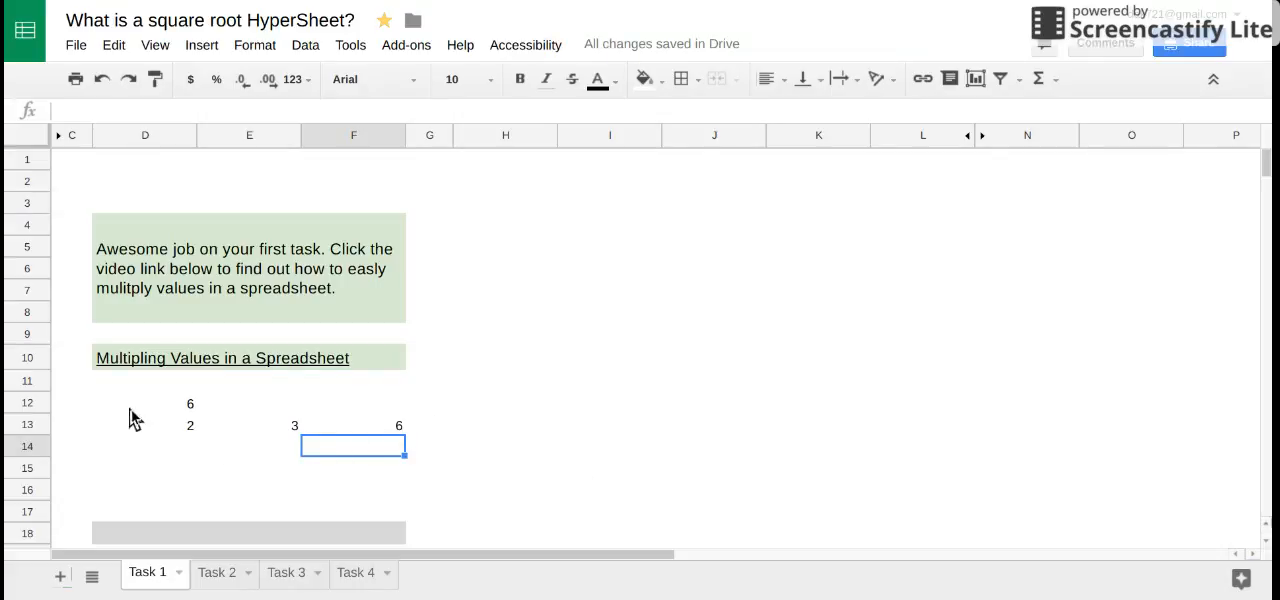
- Set cell D13 to 5 and check the multiplication formula in cell F13
left_click(184, 432)
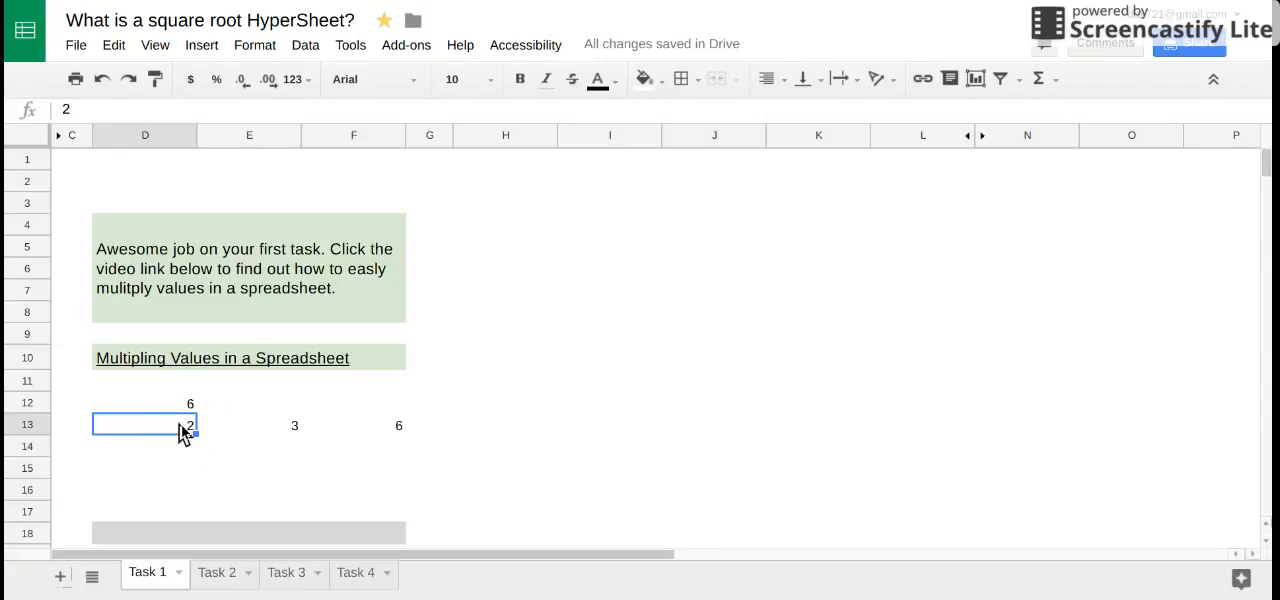
type("5")
key("Tab")
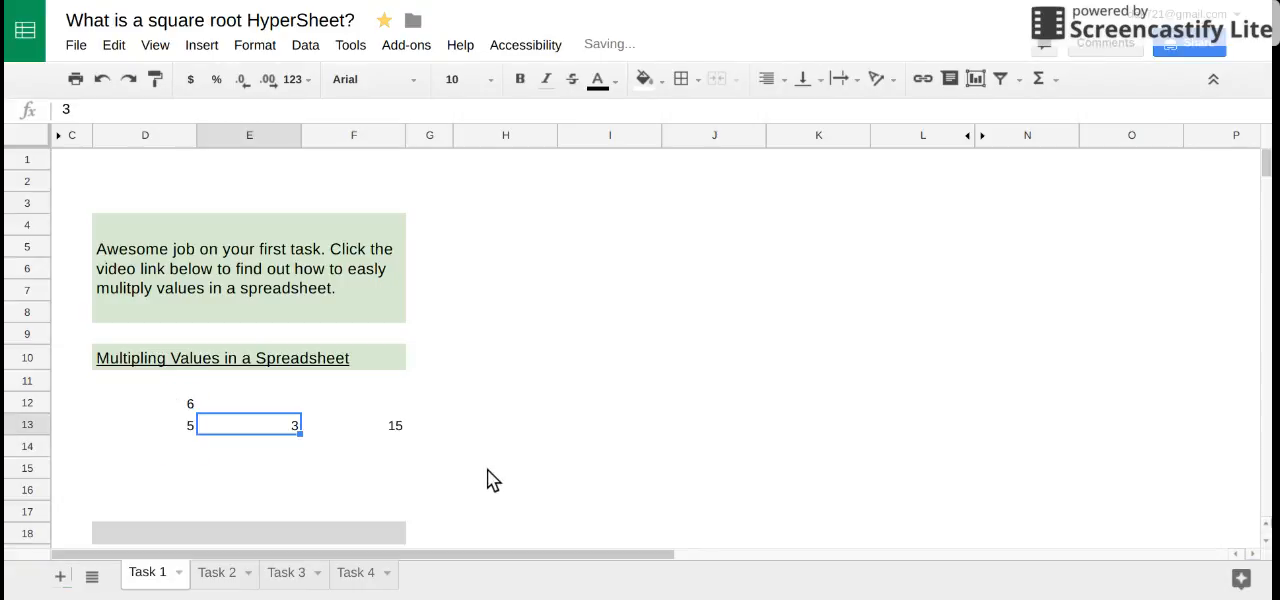
left_click(402, 432)
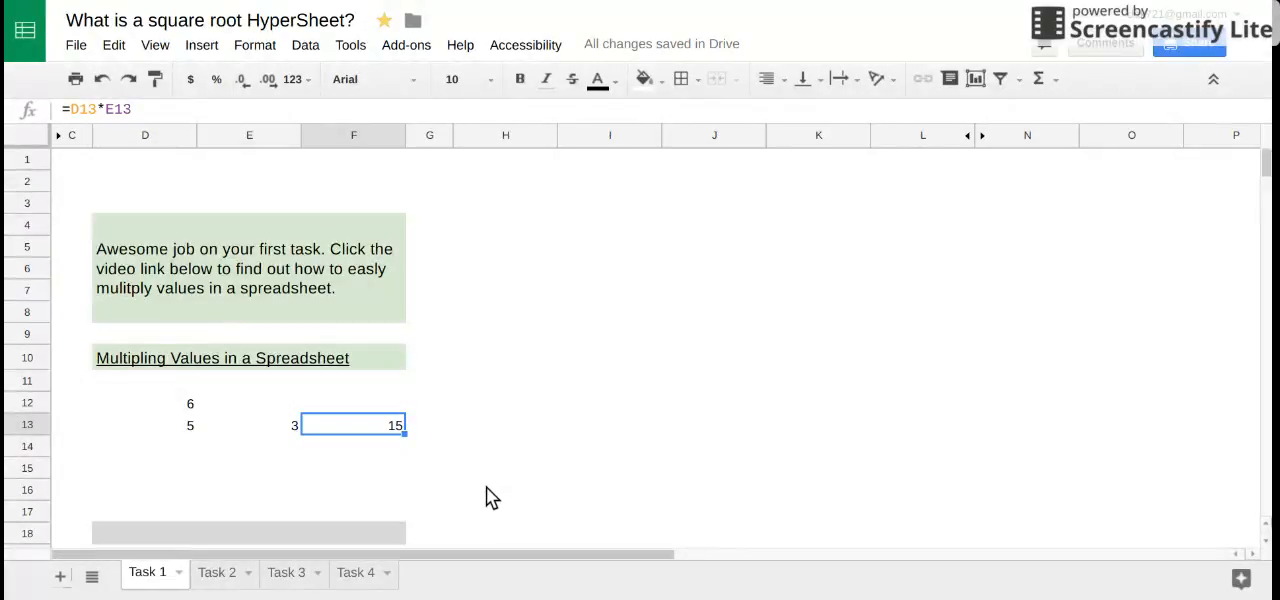
- Enter 4 in cell D14 and 7 in cell E14
key("Left")
key("Down")
key("Left")
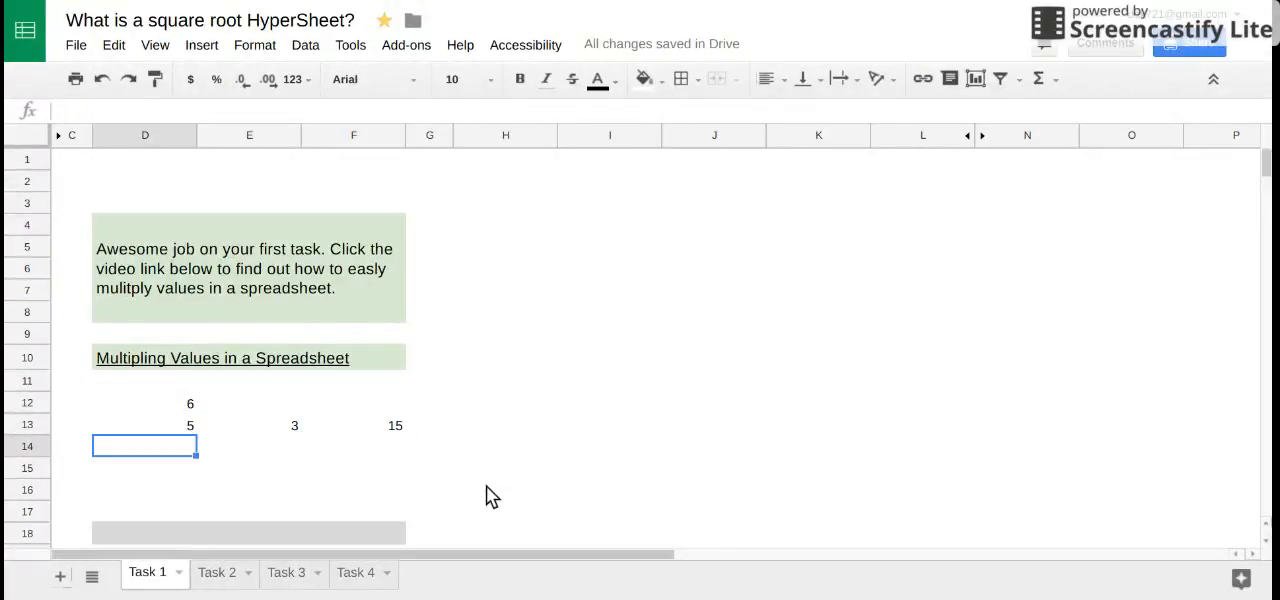
type("4")
key("Tab")
type("7")
key("Tab")
- Multiply the row 14 values in cell F14 with the formula =Product(D14:E14)
type("=Product")
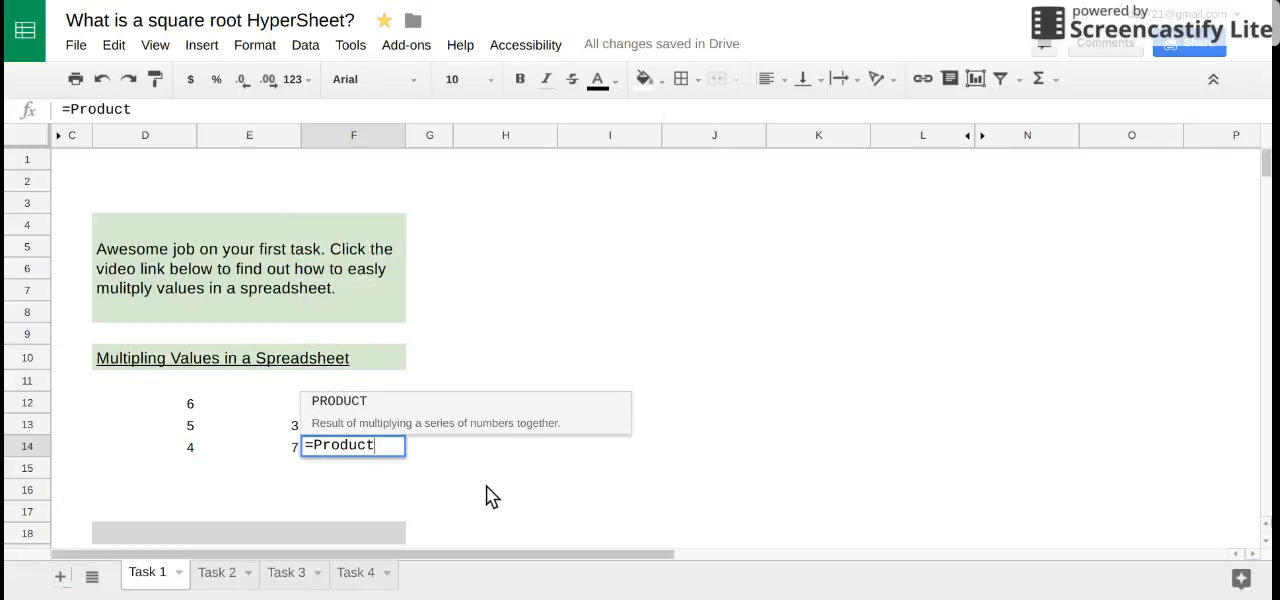
type("(")
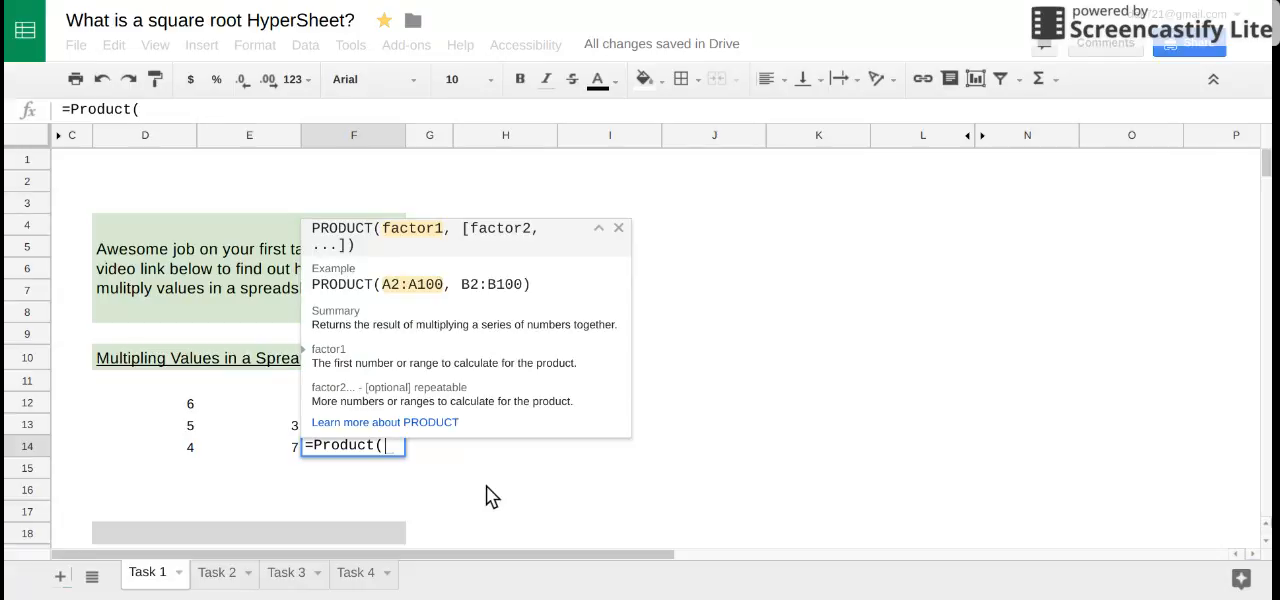
left_click_drag(192, 453, 240, 458)
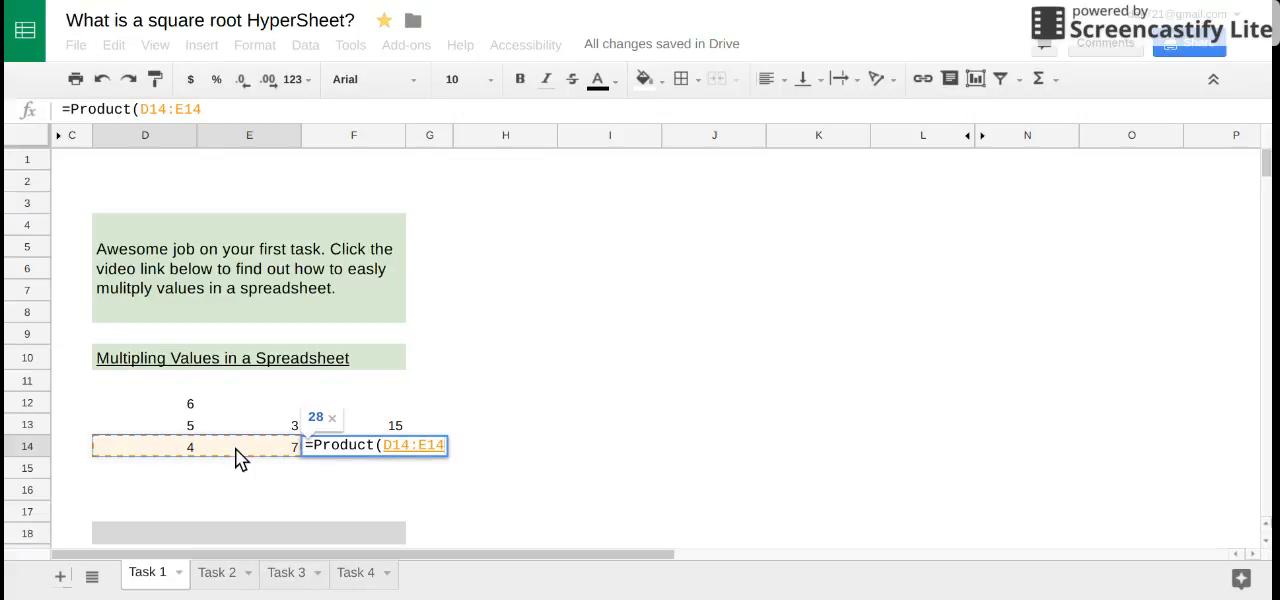
type(")")
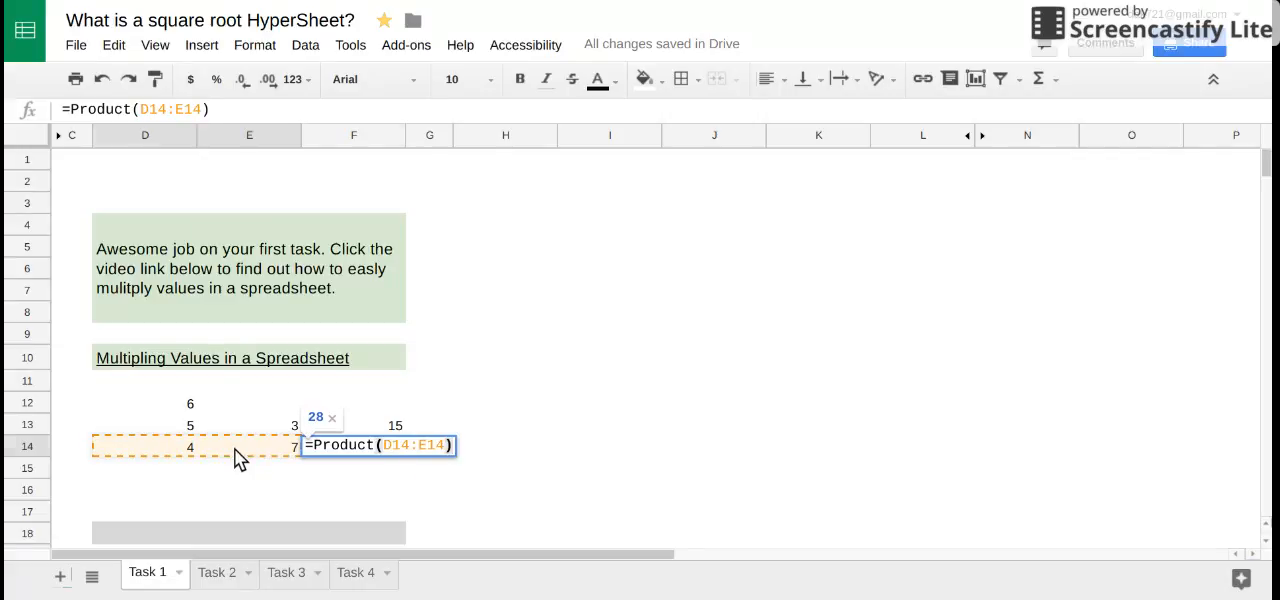
key("Return")
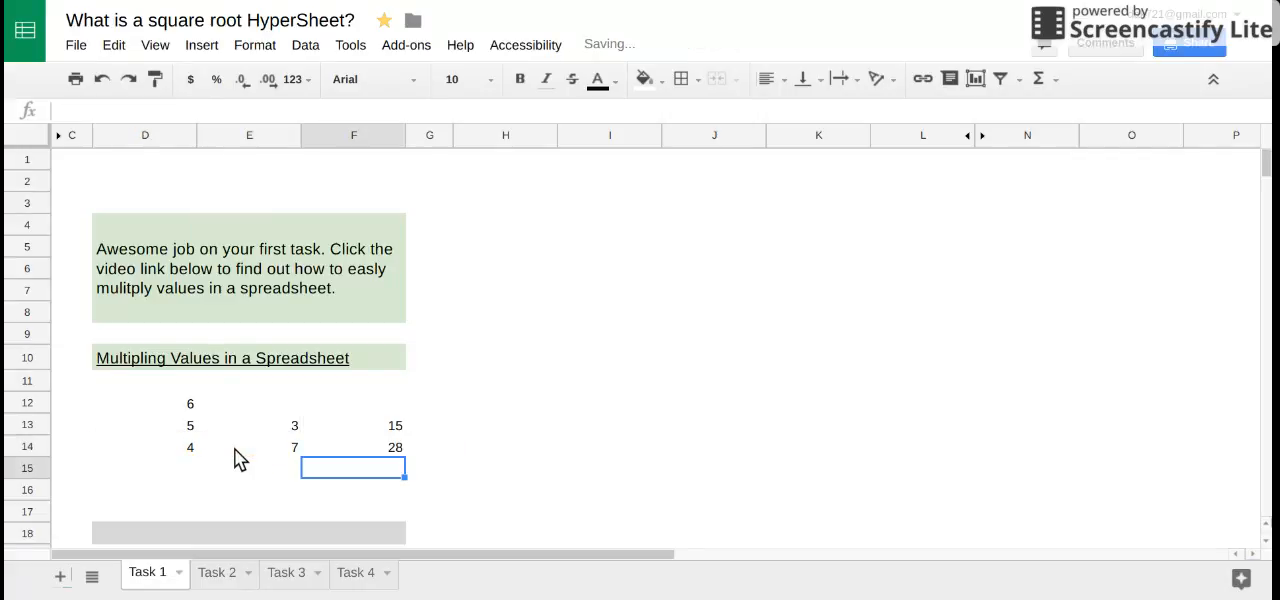
- Compare the formulas in cells F13 and F14, and select the first factor in cell D14
left_click(351, 434)
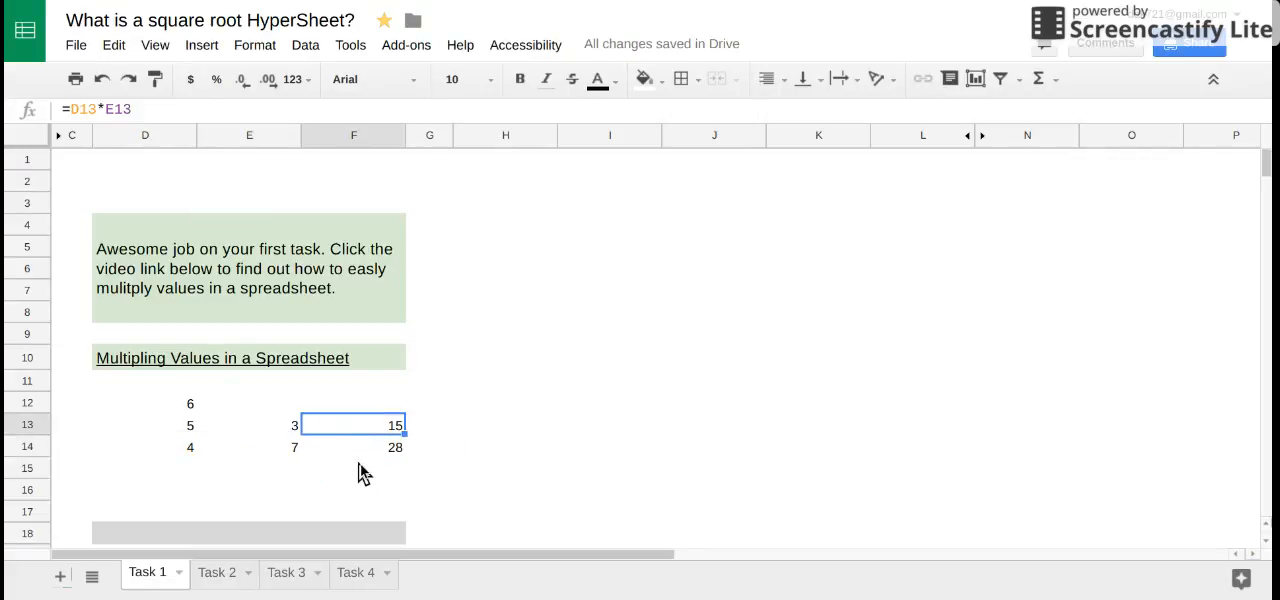
left_click(359, 455)
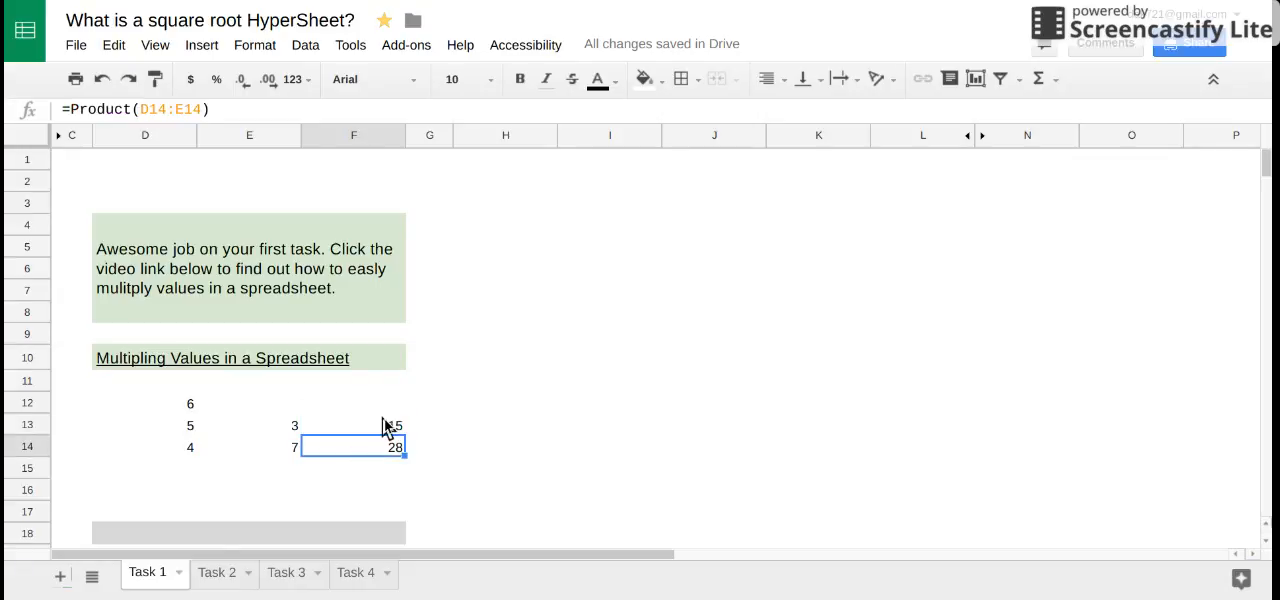
left_click(388, 425)
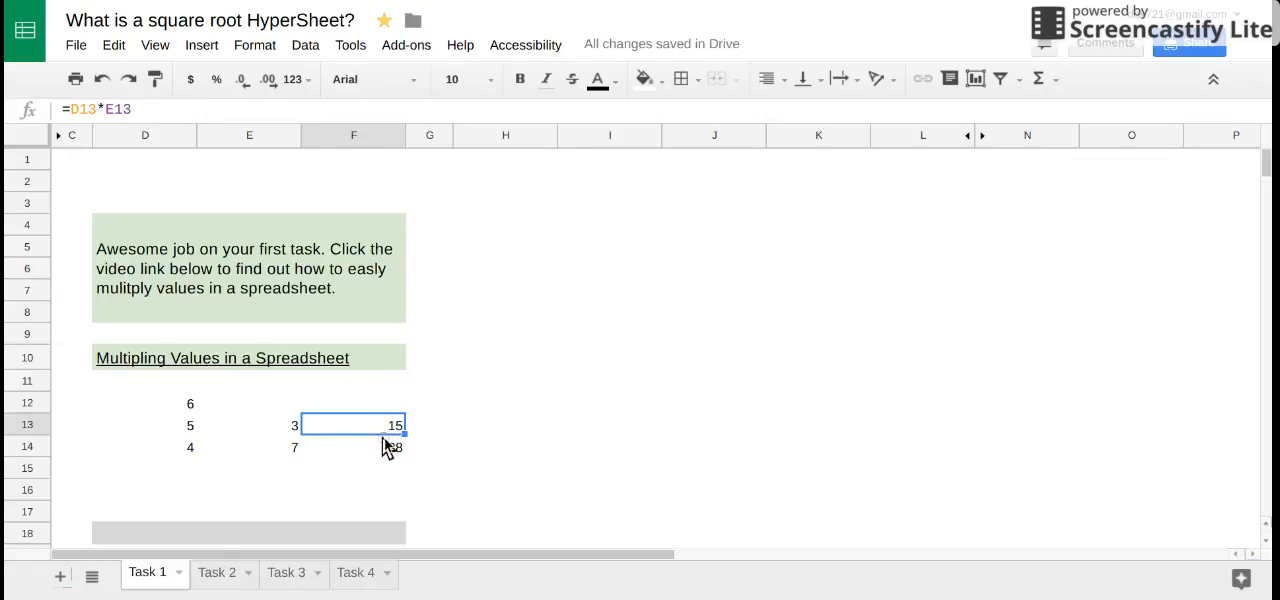
left_click(385, 448)
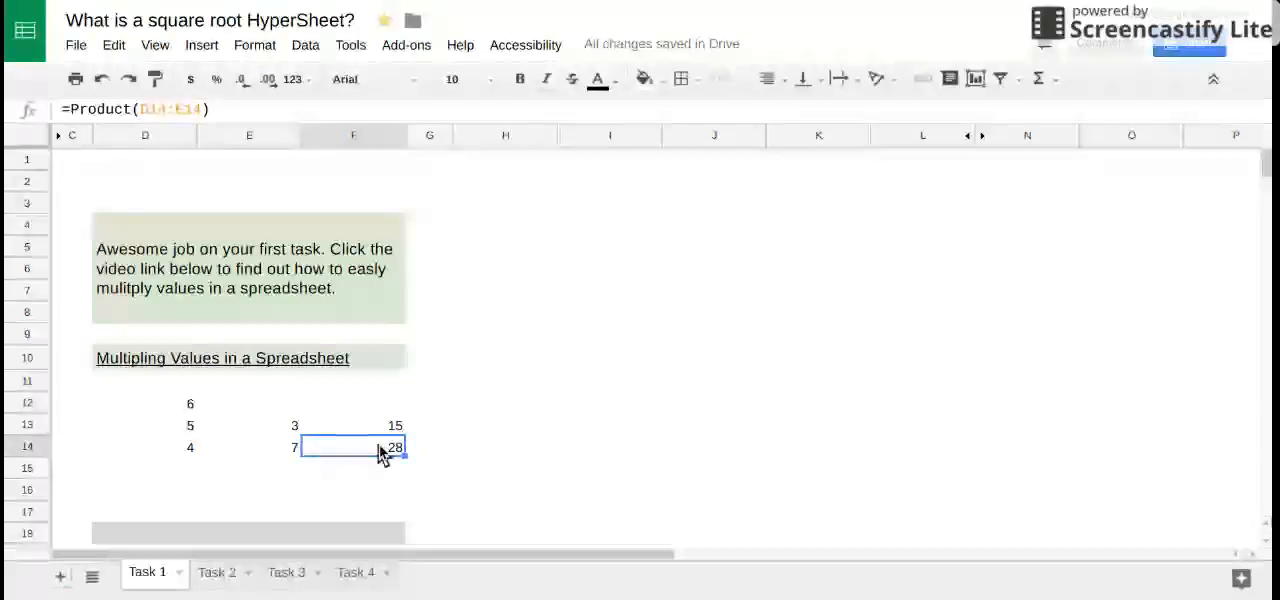
left_click(115, 449)
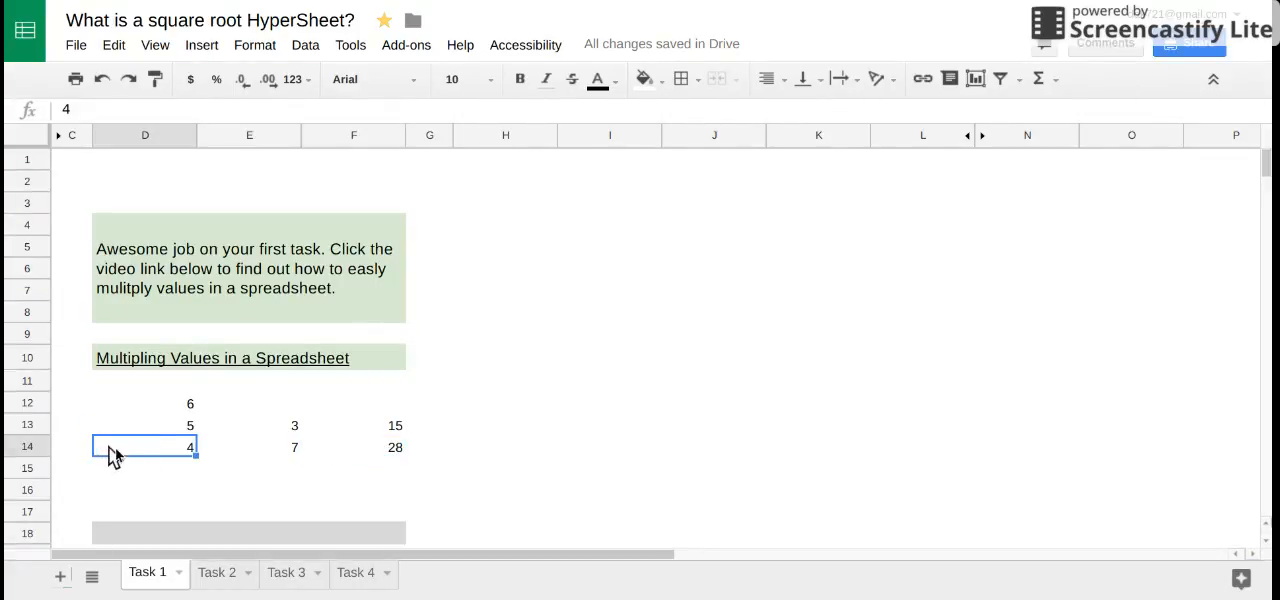
- Enter the values 4, 5, 6, 7 and 8 across row 15 in cells D15 to H15
left_click(130, 470)
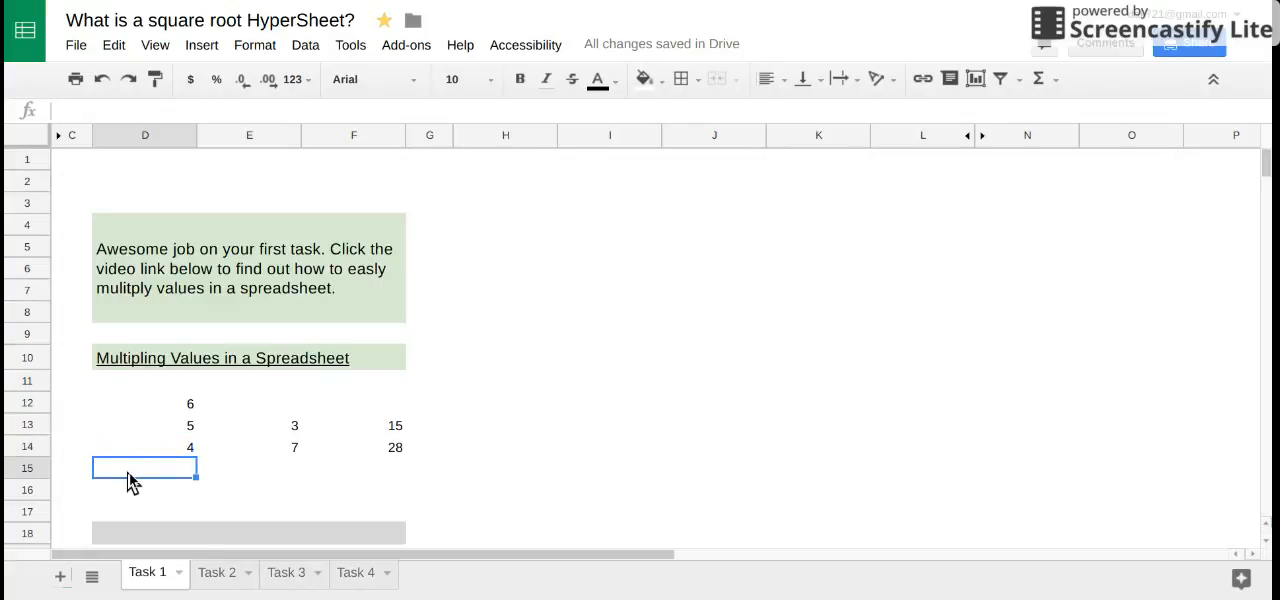
type("4")
key("Tab")
type("5")
key("Tab")
type("6")
key("Tab")
type("7")
key("Tab")
type("8")
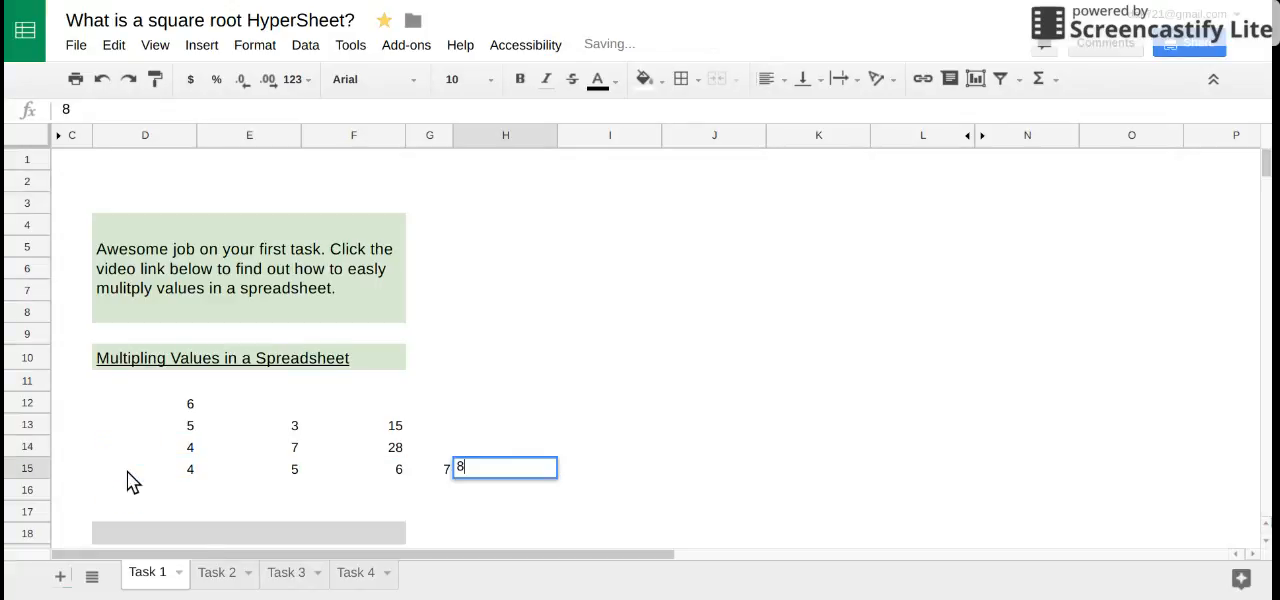
key("Tab")
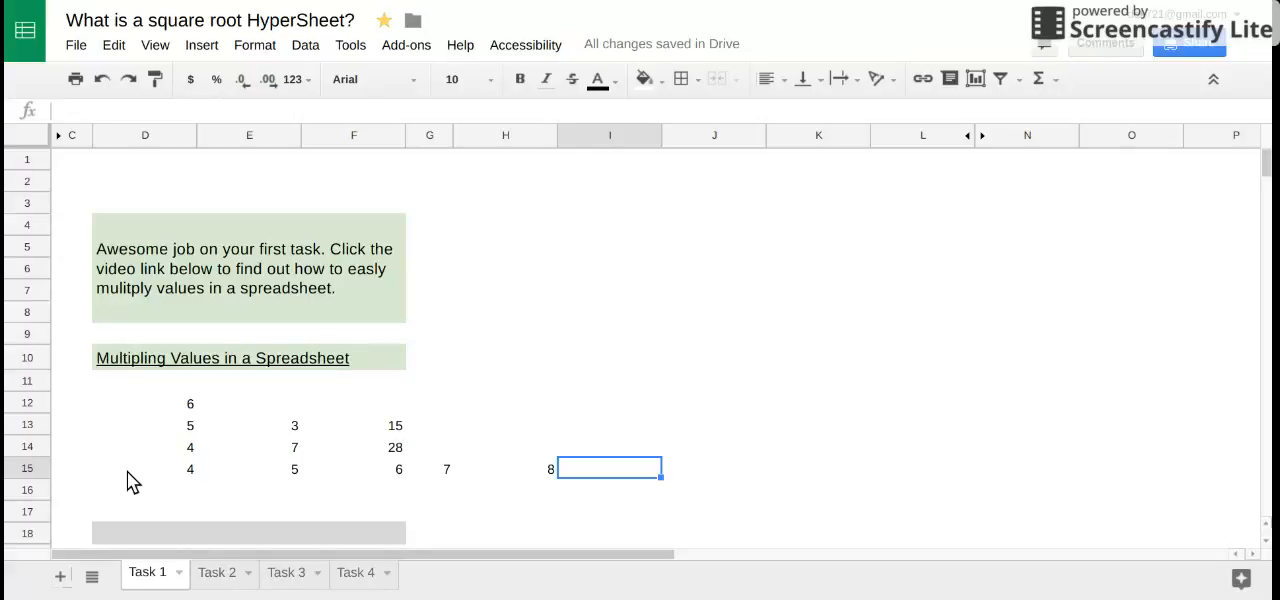
- Multiply all the row 15 values in cell I15 with the formula =product(D15:H15)
type("=product")
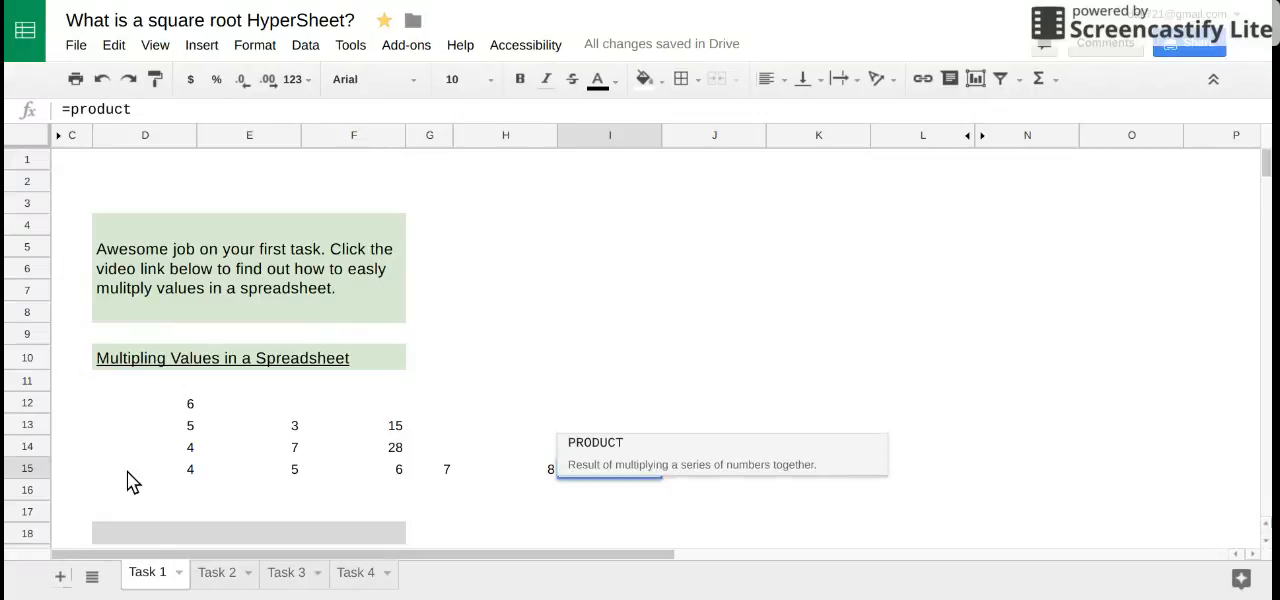
type("(")
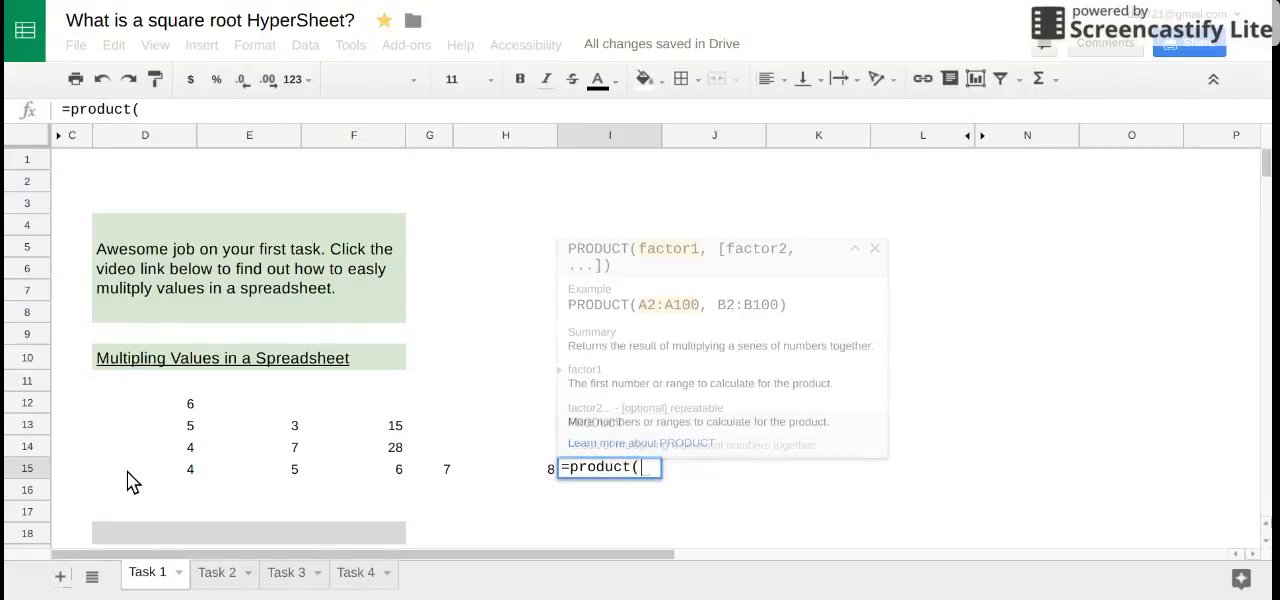
left_click_drag(178, 470, 520, 480)
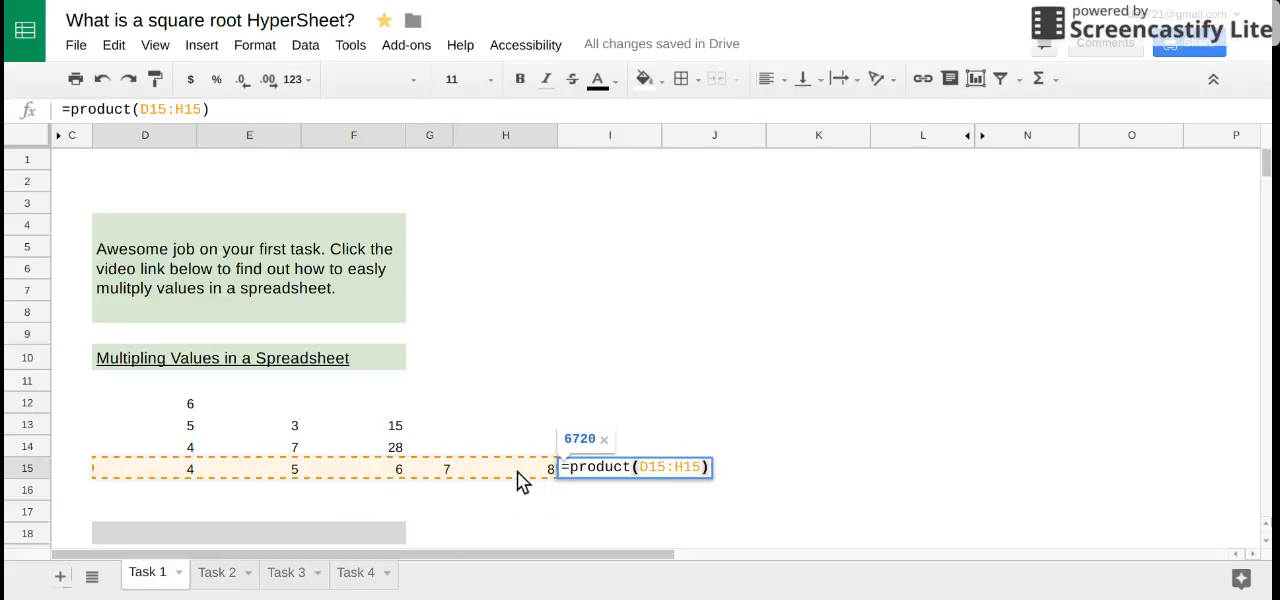
key("Return")
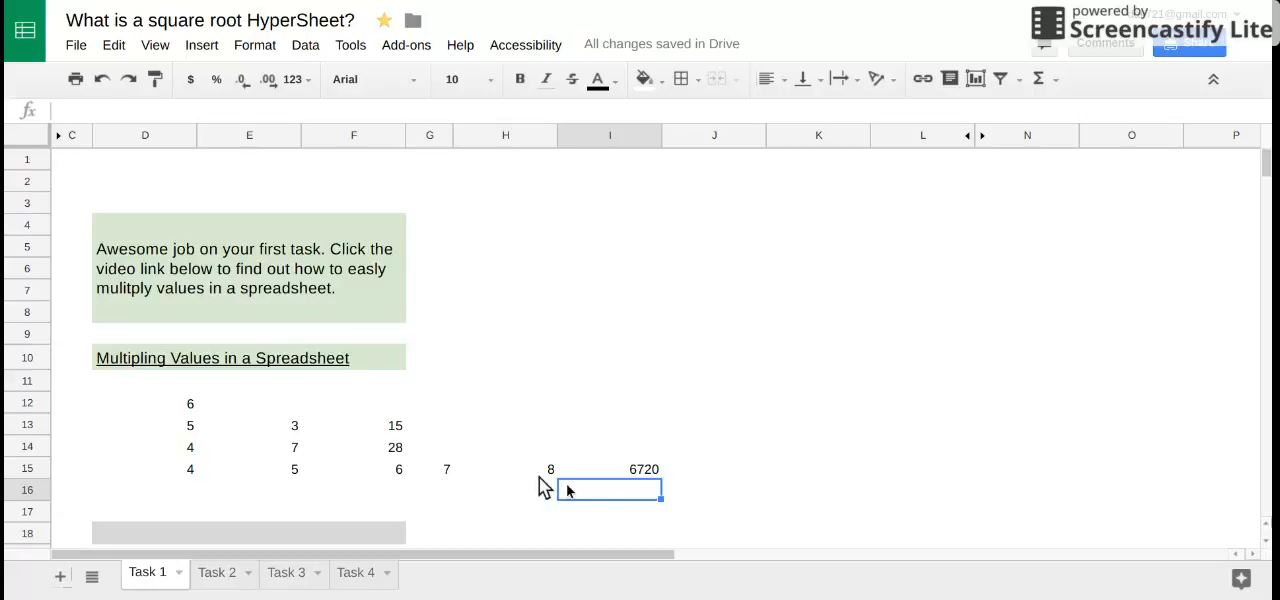
- Review the multiplication formulas in cells F14 and F13 and examine the empty gray cells D18 to F18
left_click(398, 450)
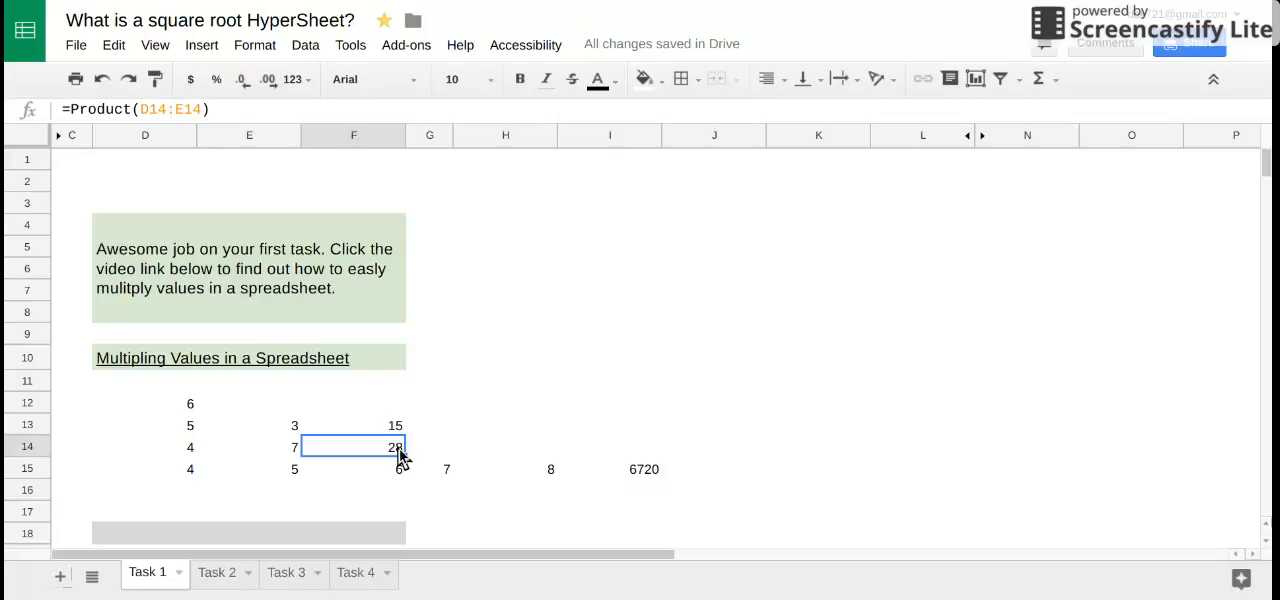
left_click(396, 429)
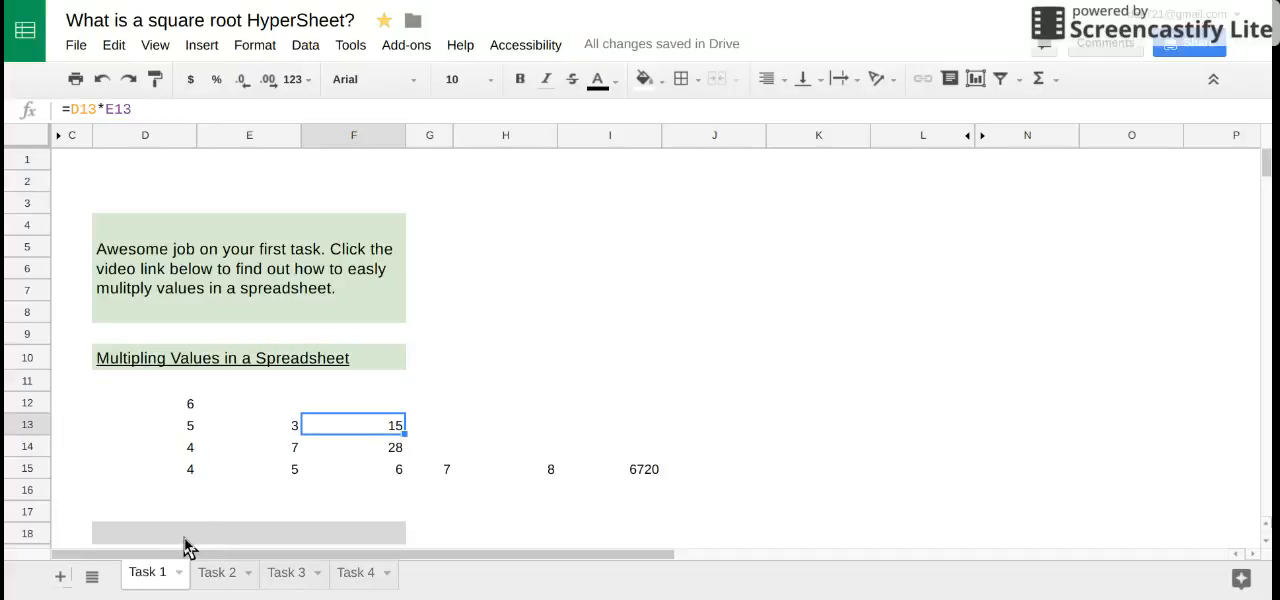
left_click(152, 533)
left_click(221, 540)
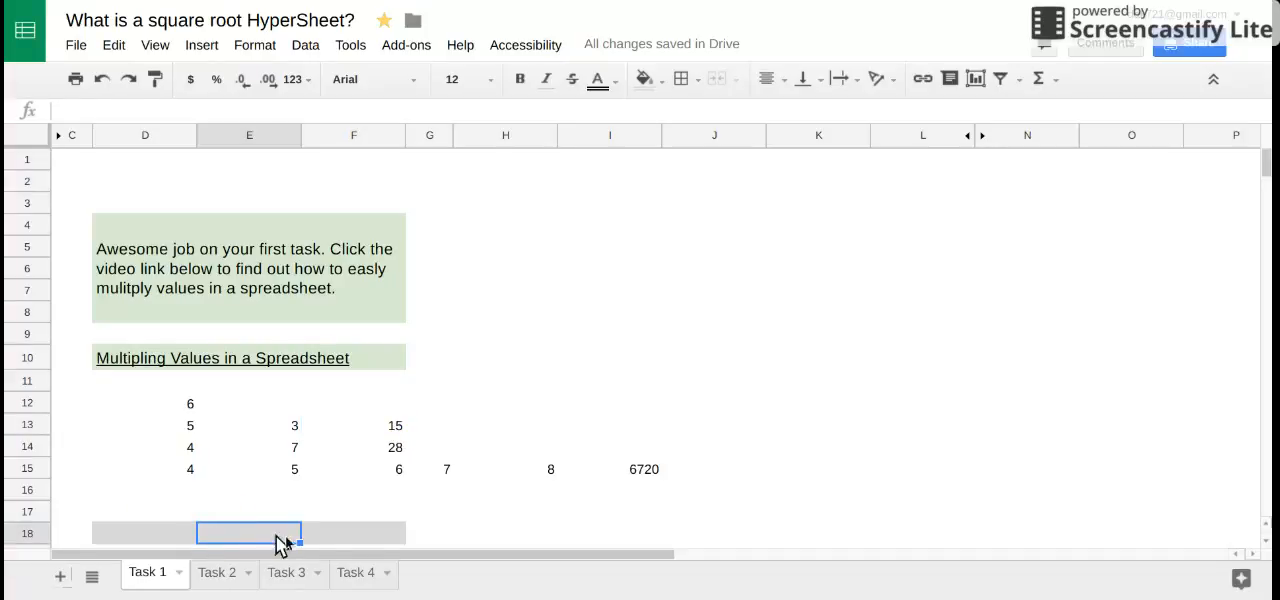
left_click(330, 540)
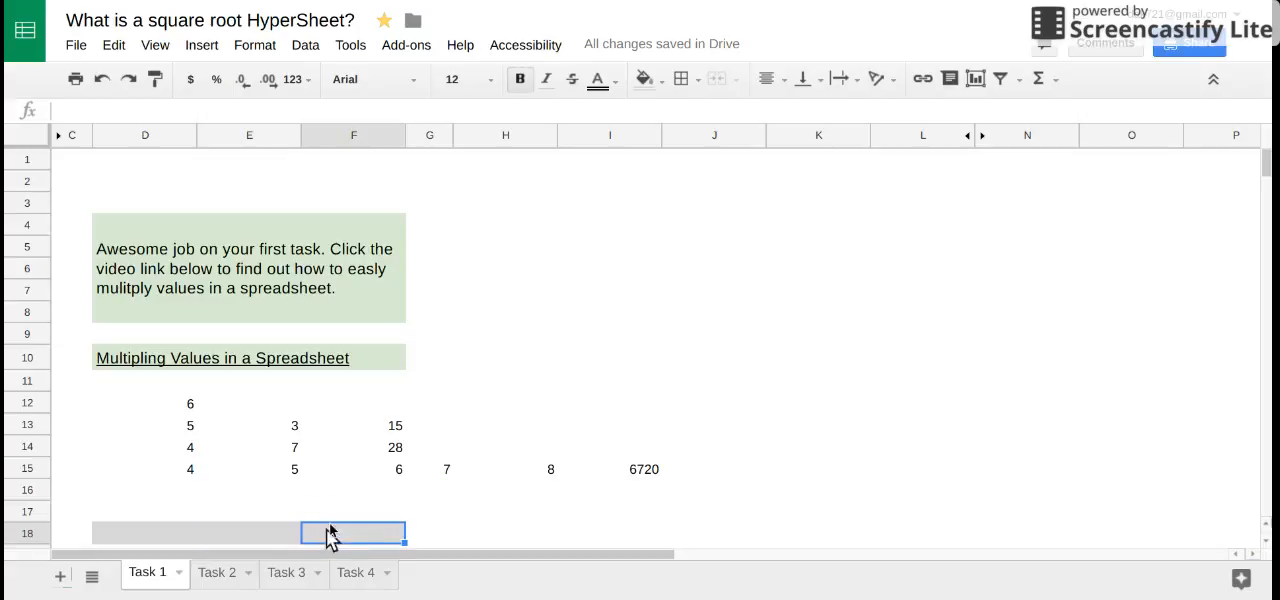
left_click(145, 537)
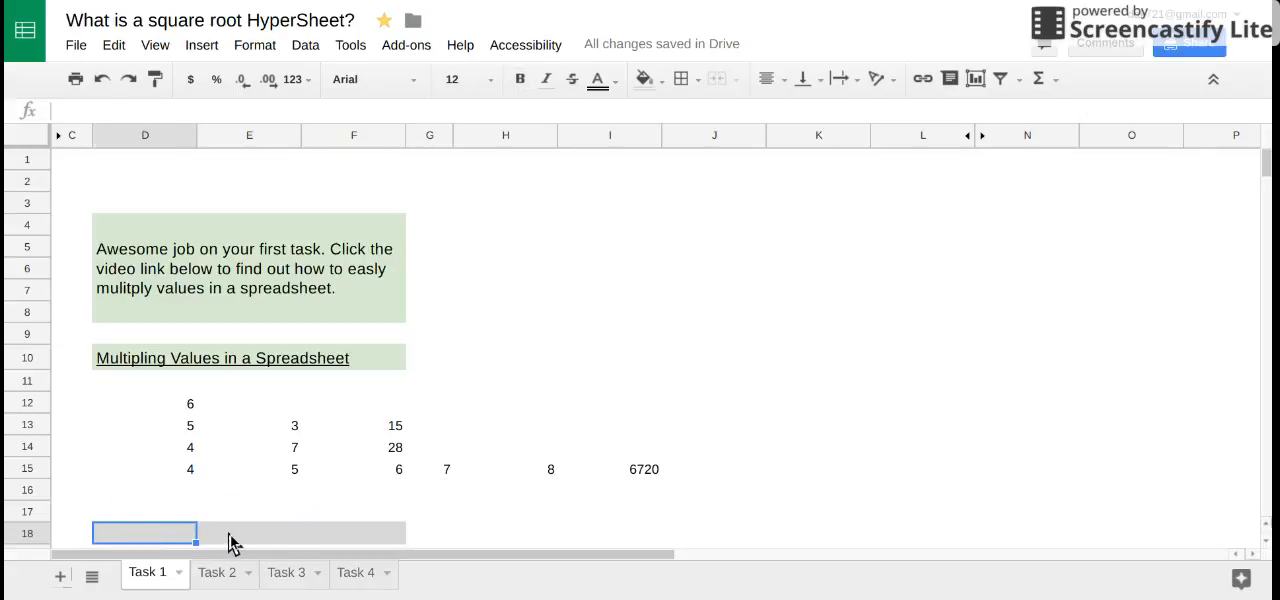
left_click(229, 540)
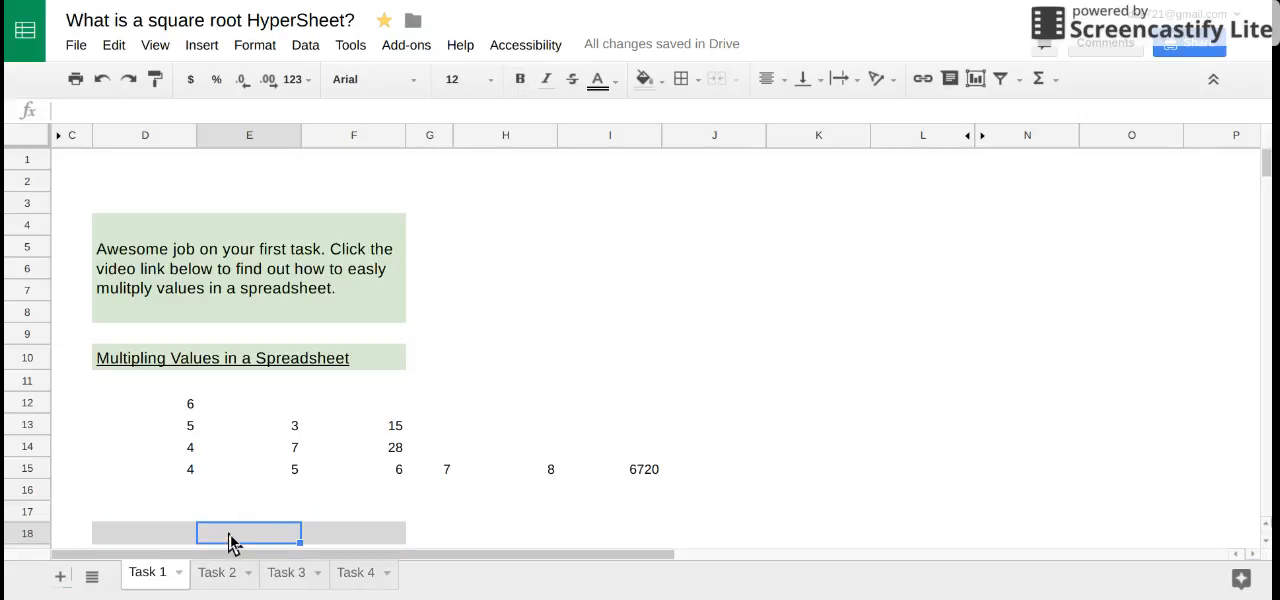
left_click(352, 540)
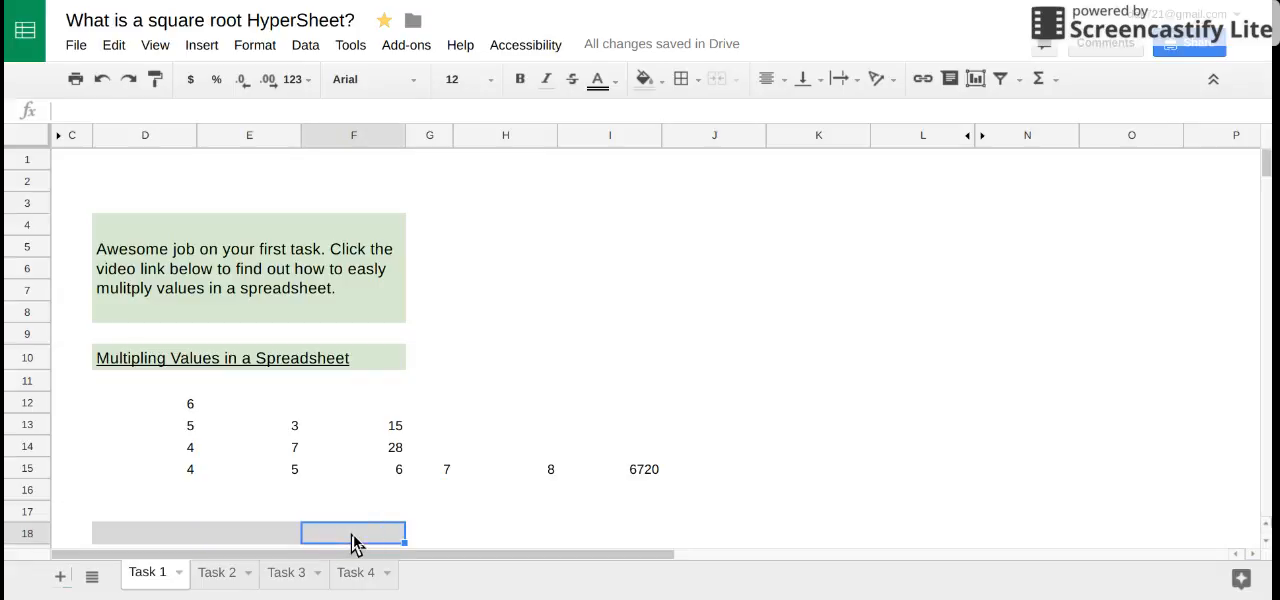
left_click(388, 428)
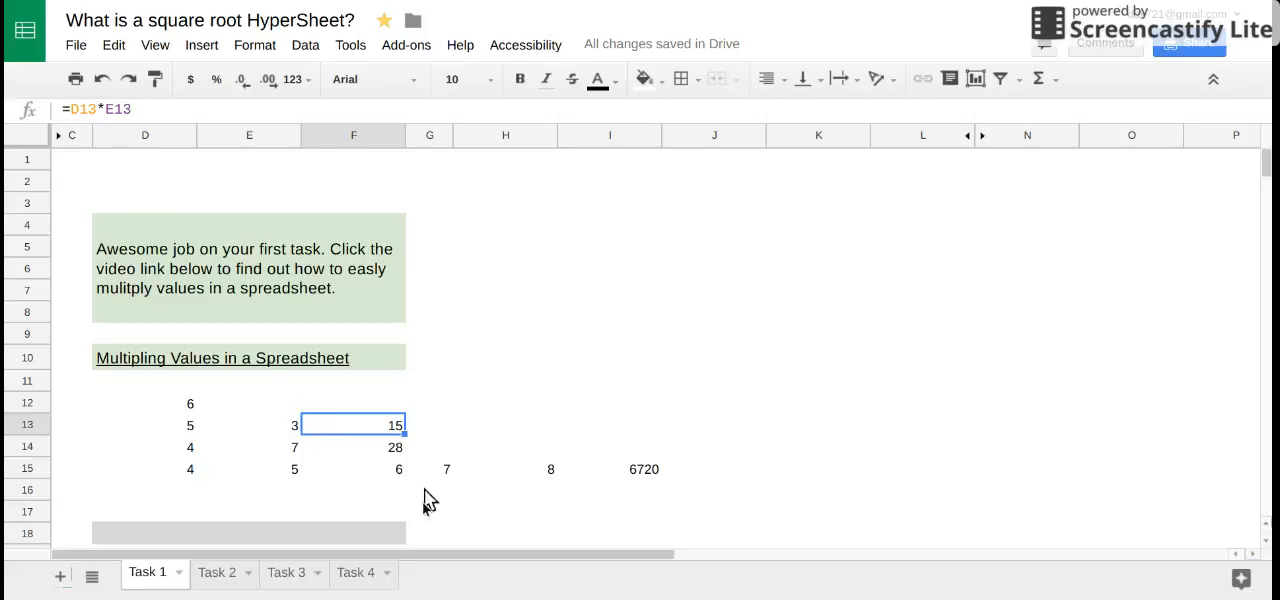